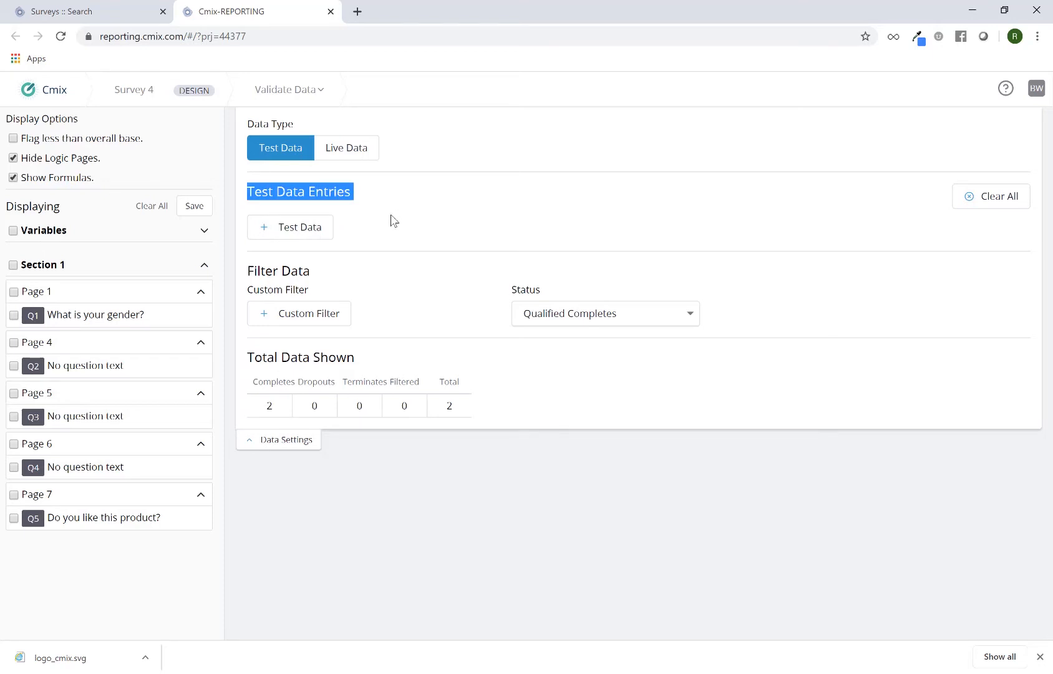
Open the test data generator and set Max Respondents to 100 and Max Completes to 20
click(383, 222)
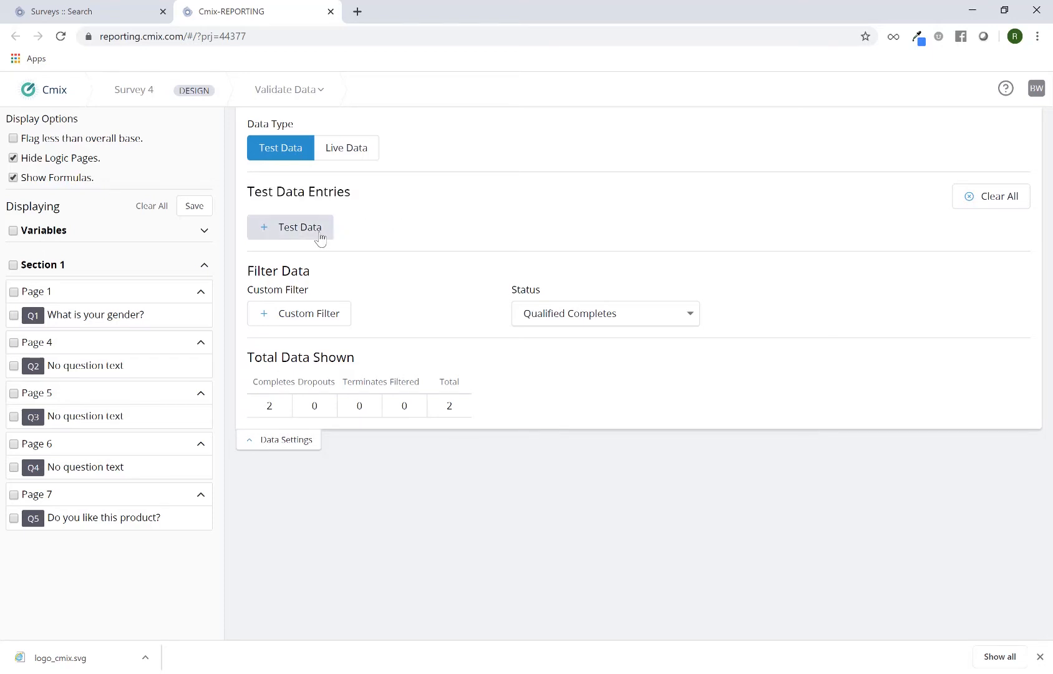
click(319, 235)
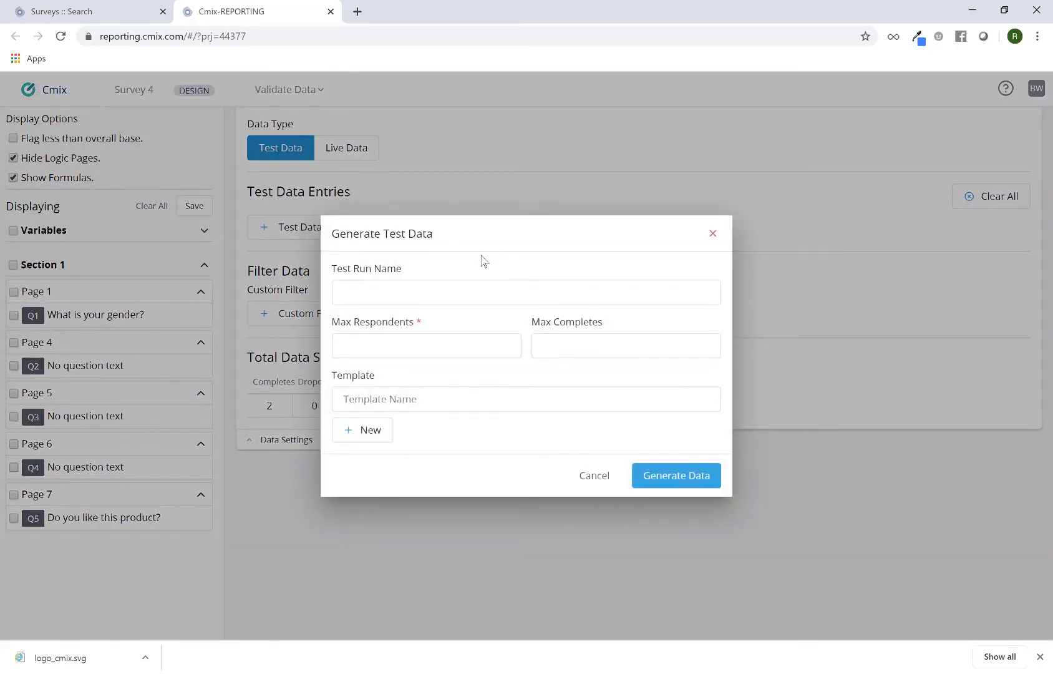
click(392, 287)
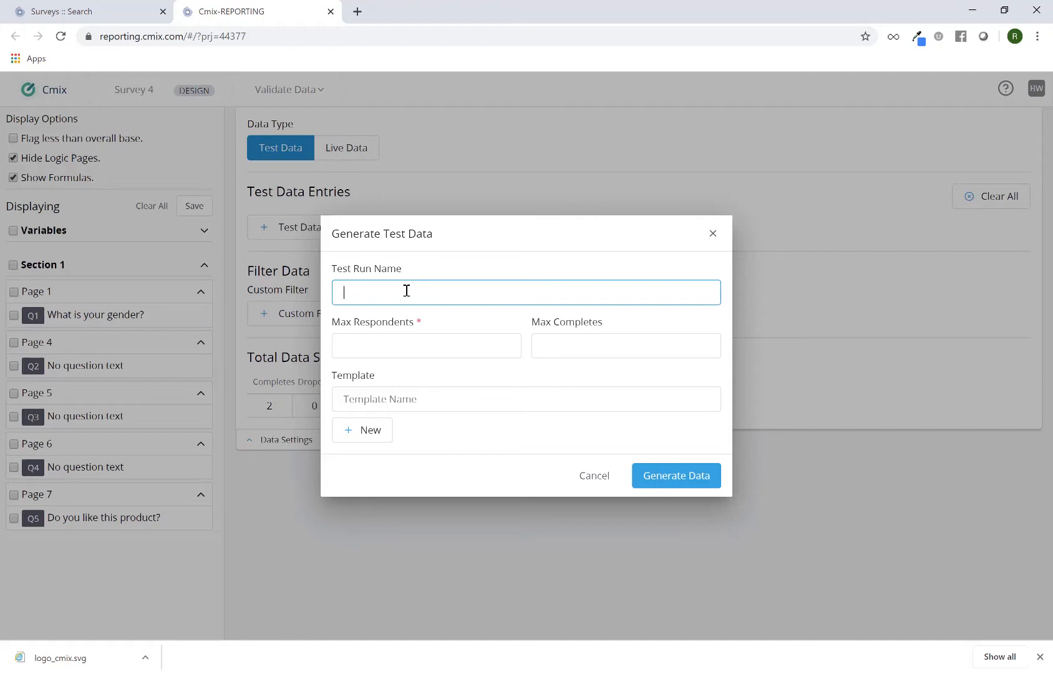
click(403, 345)
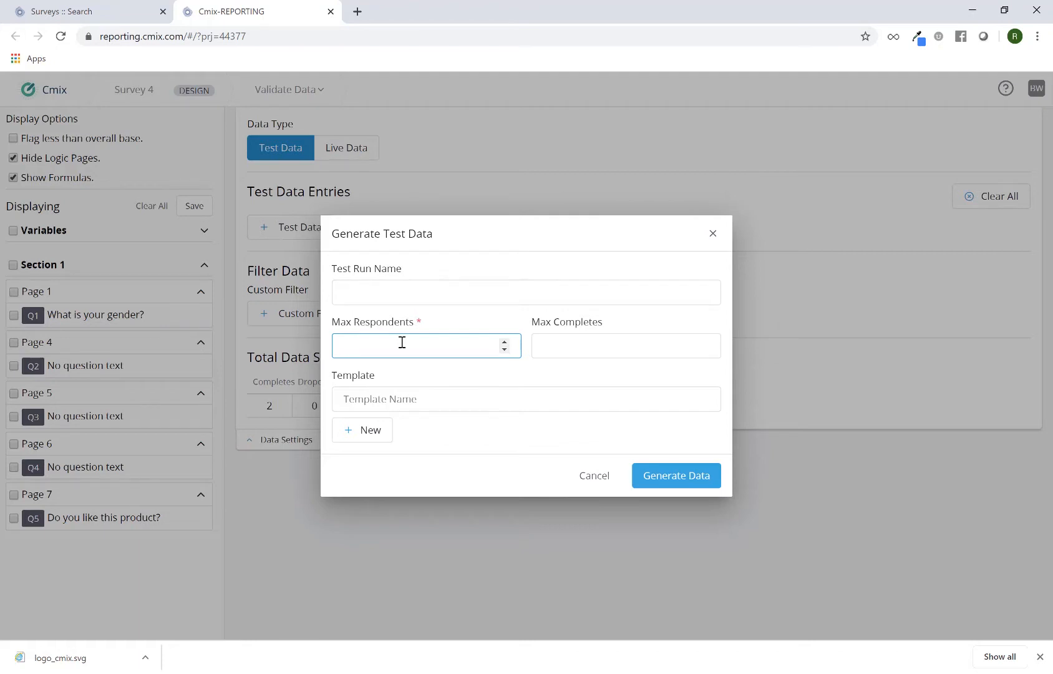
text(100)
click(577, 354)
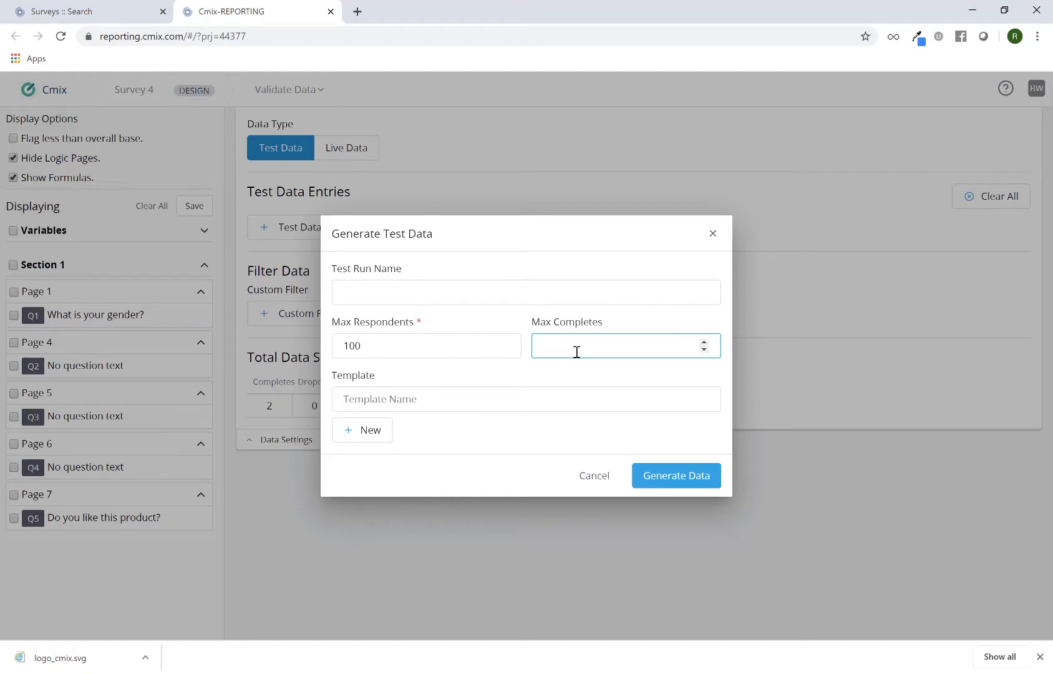
text(20)
Generate the test data run with these settings
click(419, 342)
double_click(418, 342)
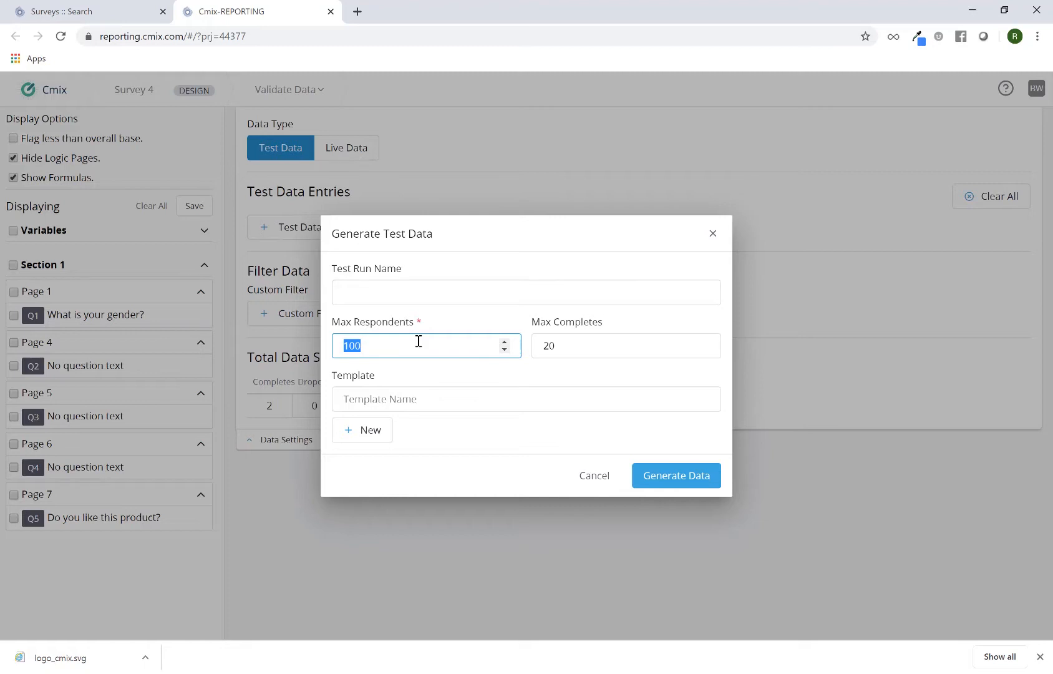
click(569, 345)
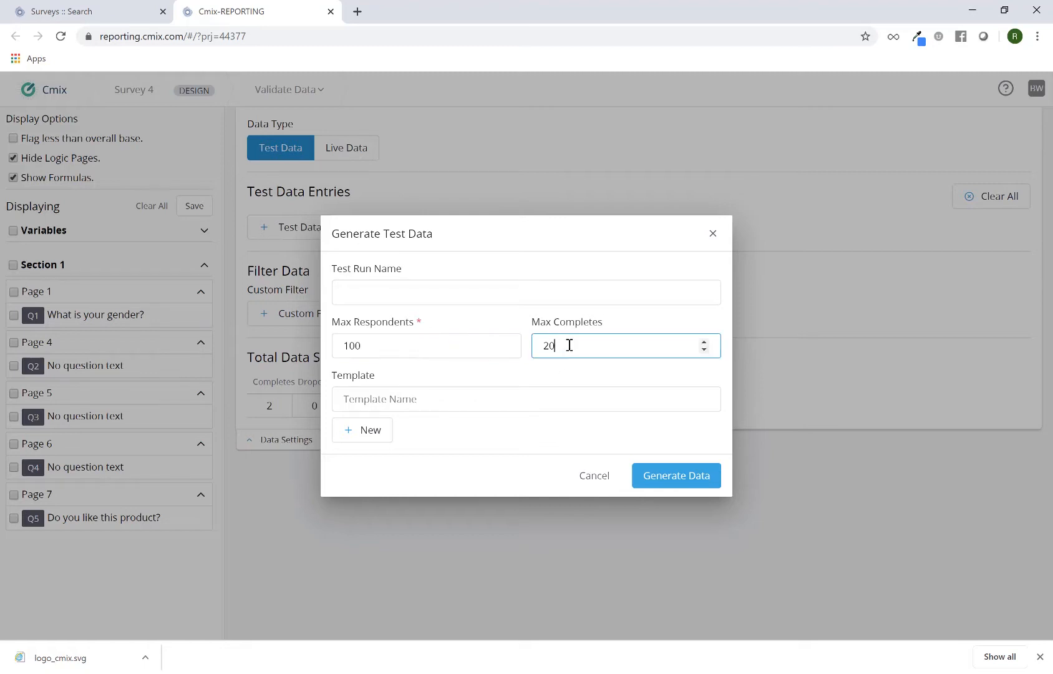
double_click(570, 345)
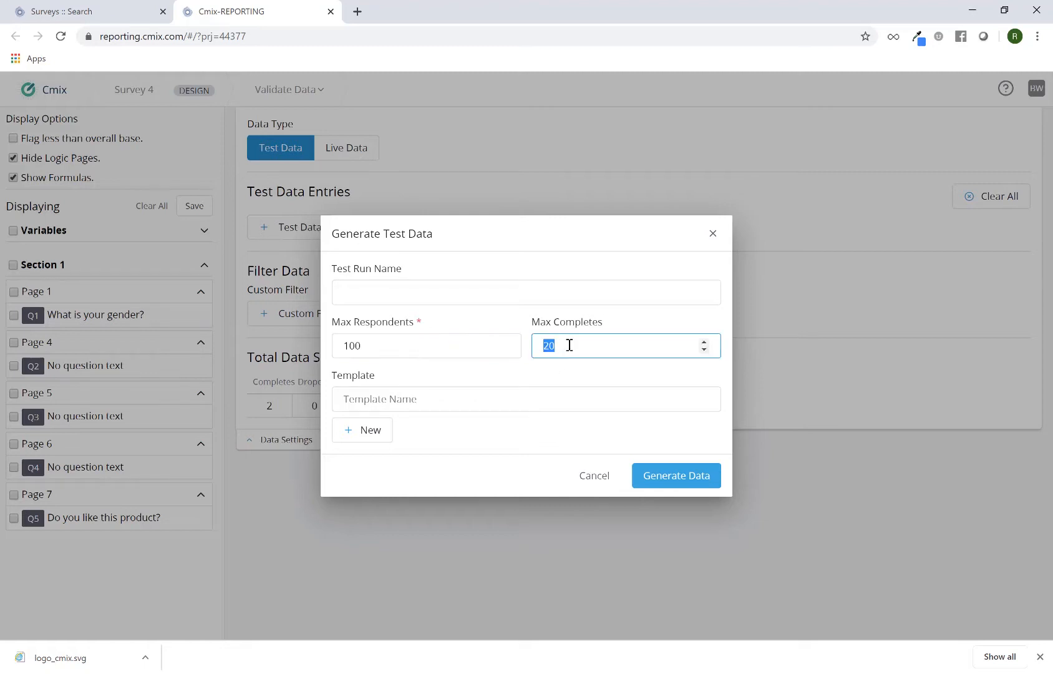
click(445, 342)
double_click(456, 345)
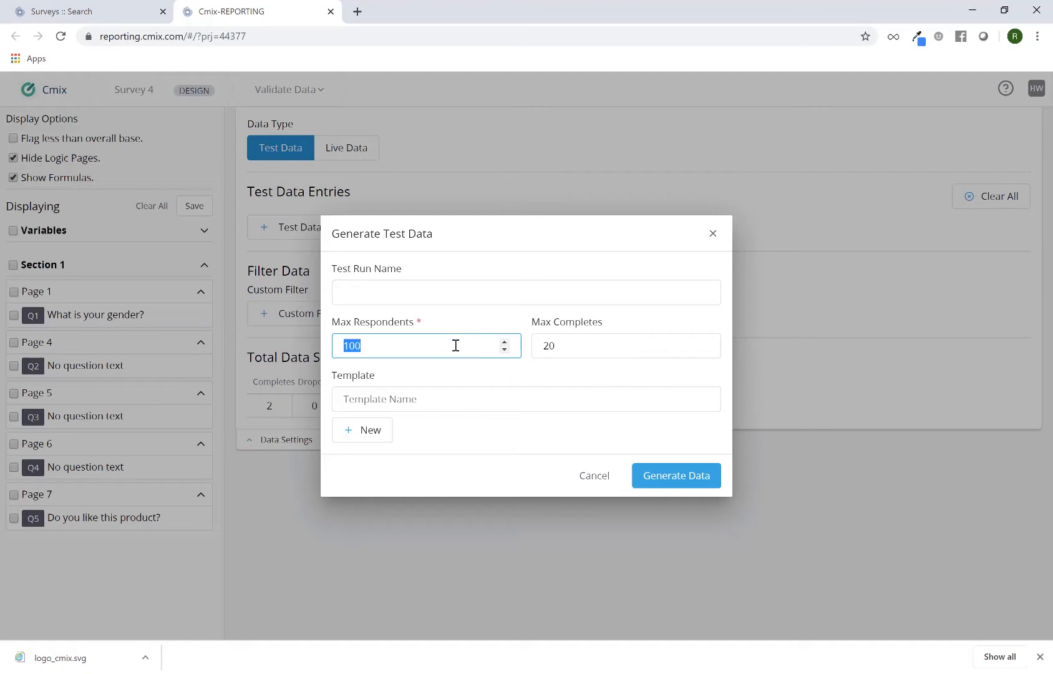
click(534, 376)
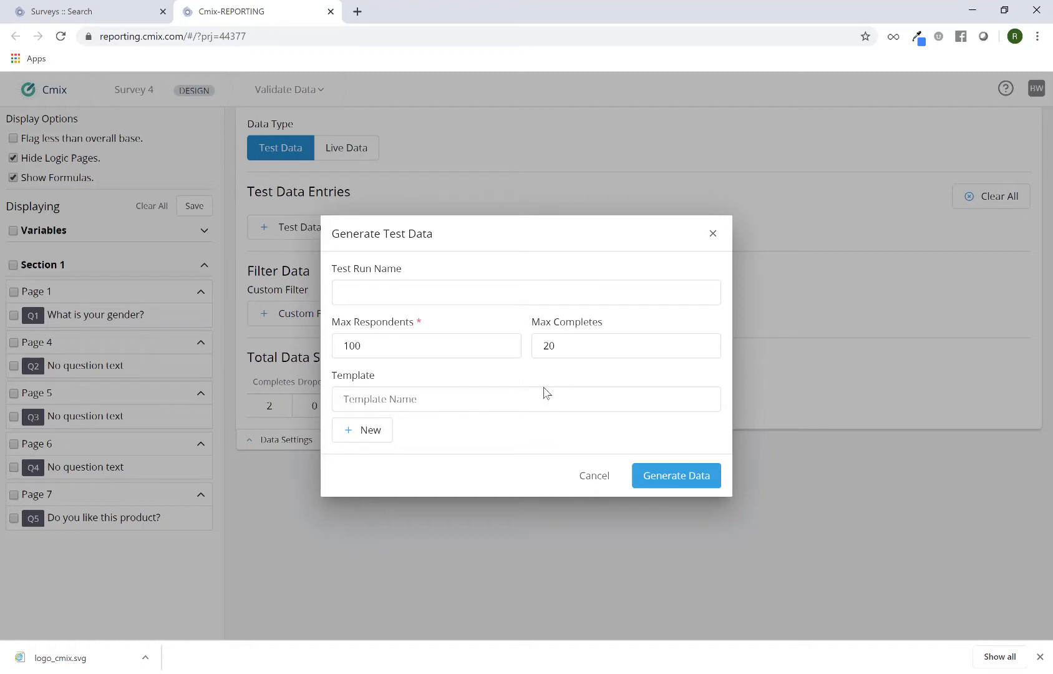
click(670, 483)
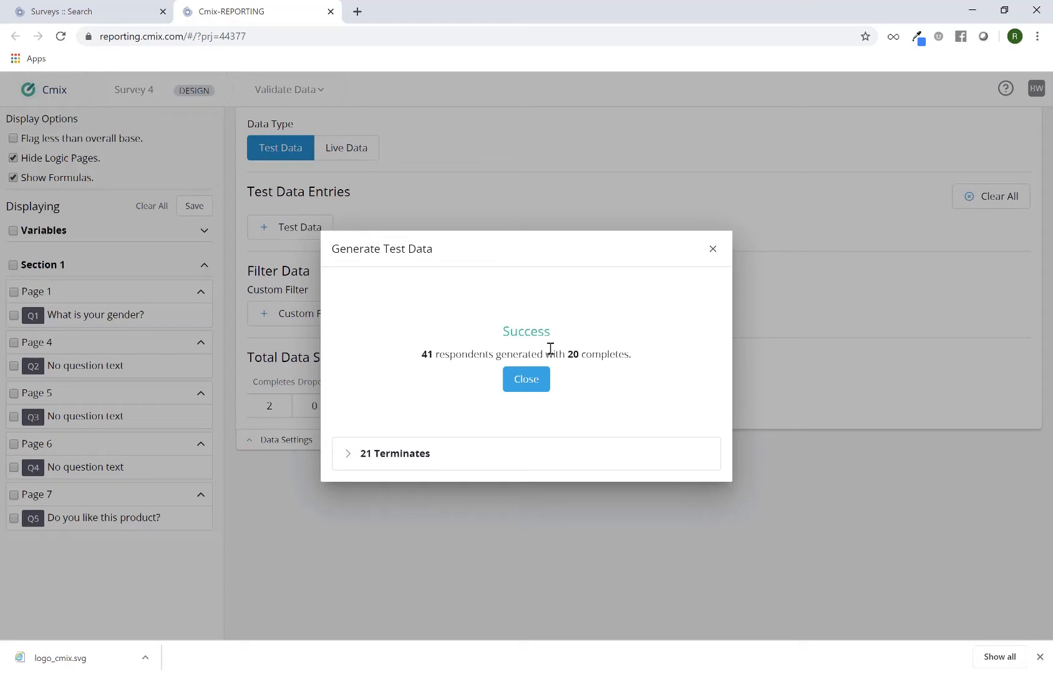
Review the generated respondents and the list of terminates with their termination codes, then close the results dialog
double_click(428, 357)
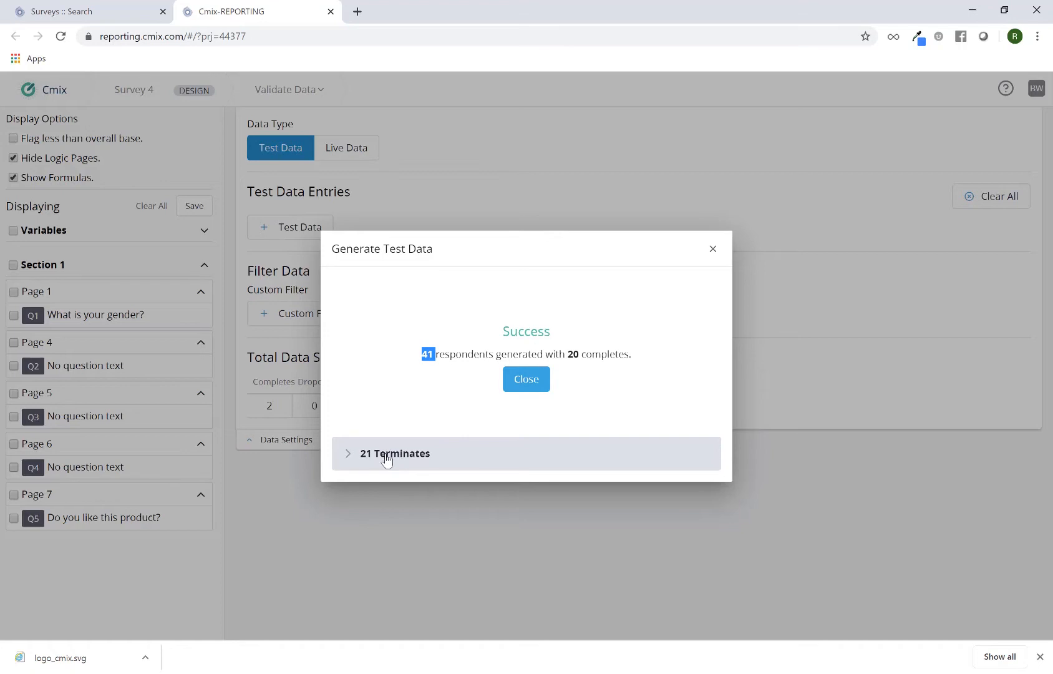
click(348, 460)
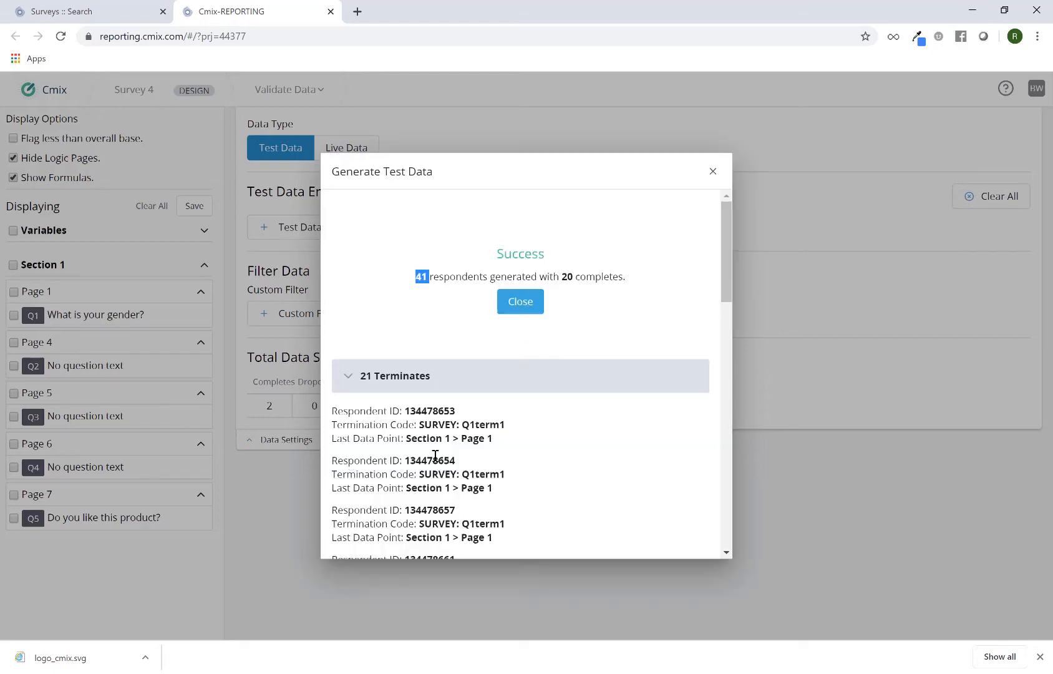
scroll(547, 441, down, 2)
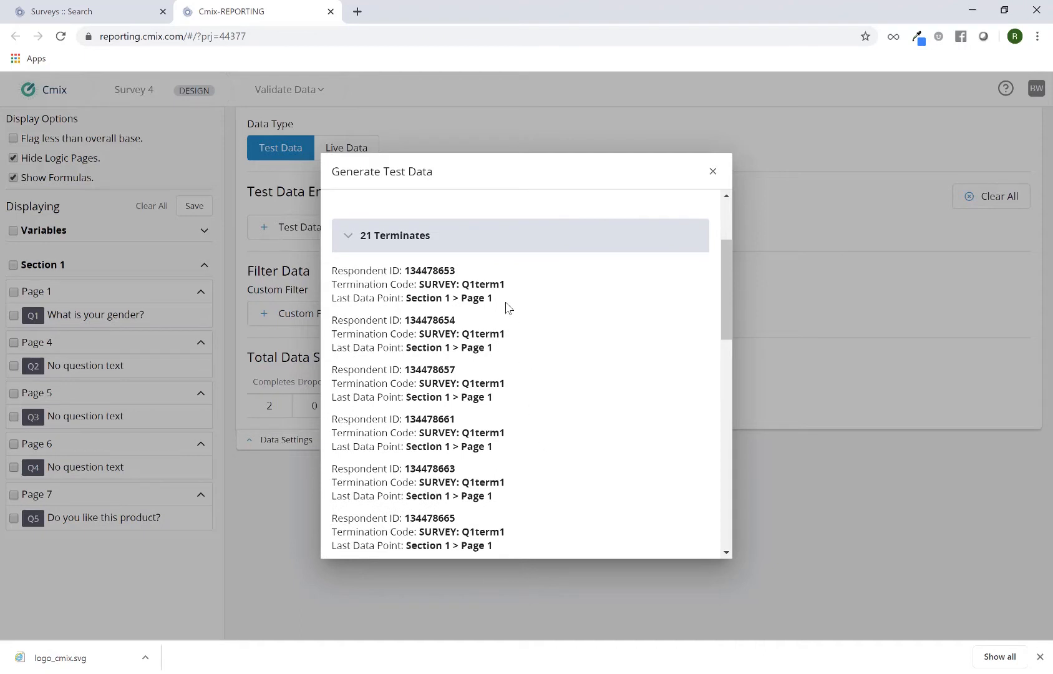
double_click(496, 284)
click(484, 336)
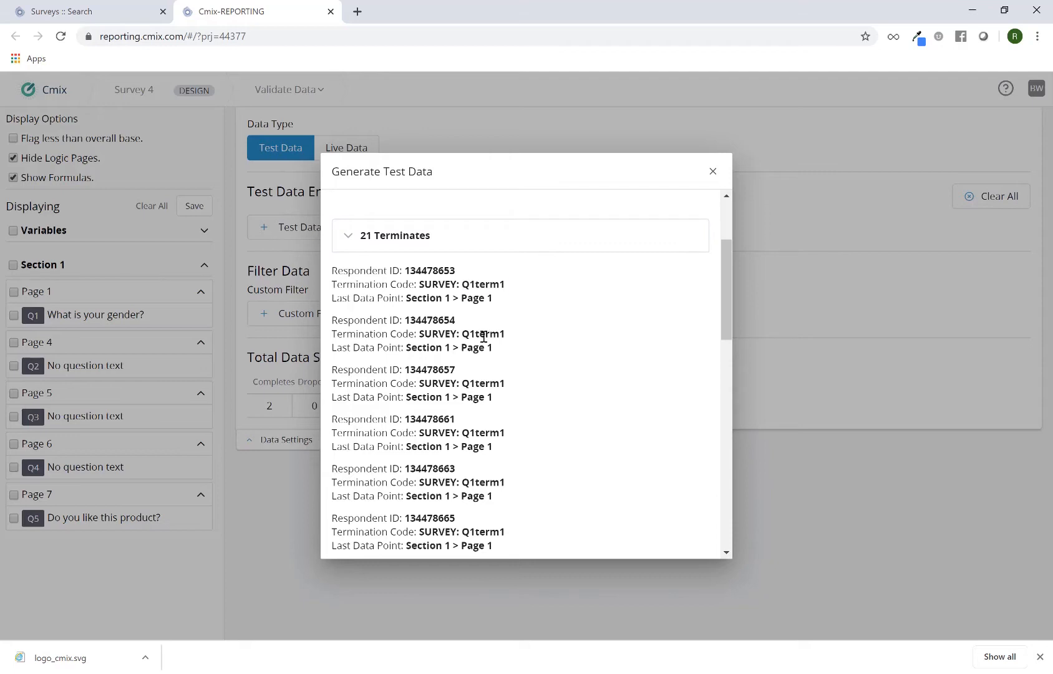
double_click(484, 337)
scroll(502, 374, down, 2)
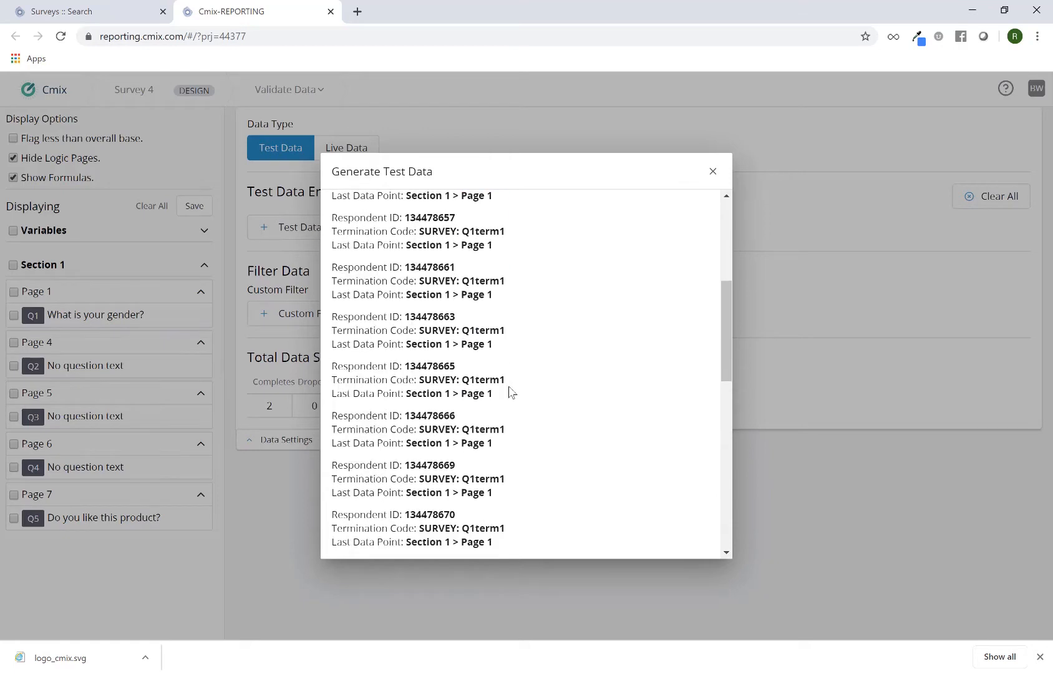
scroll(510, 392, down, 7)
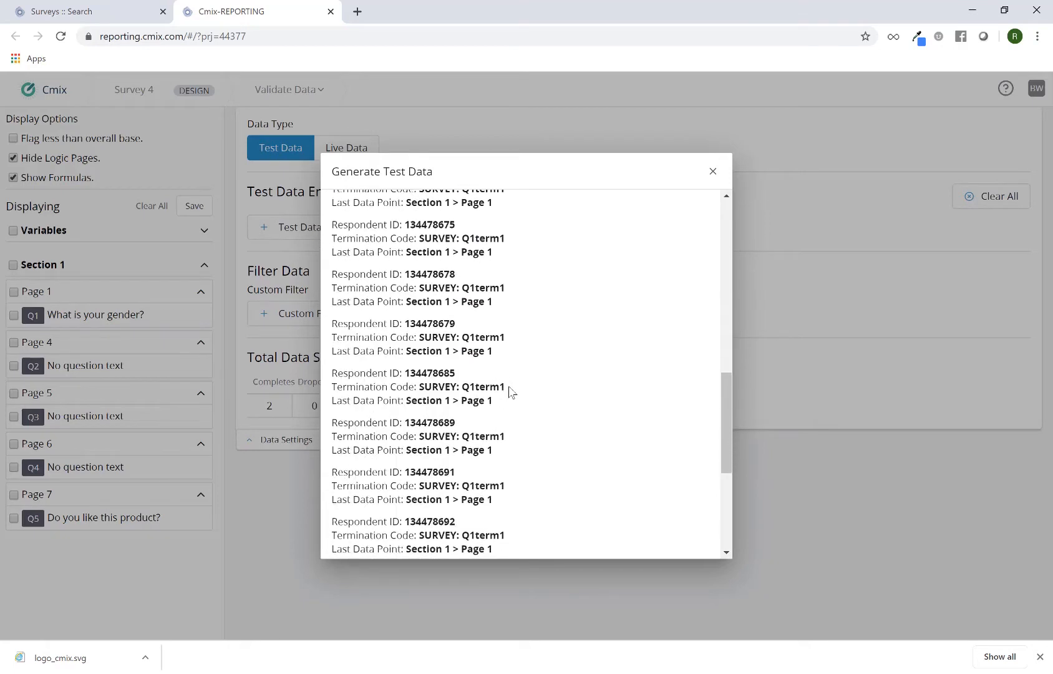
scroll(510, 391, down, 5)
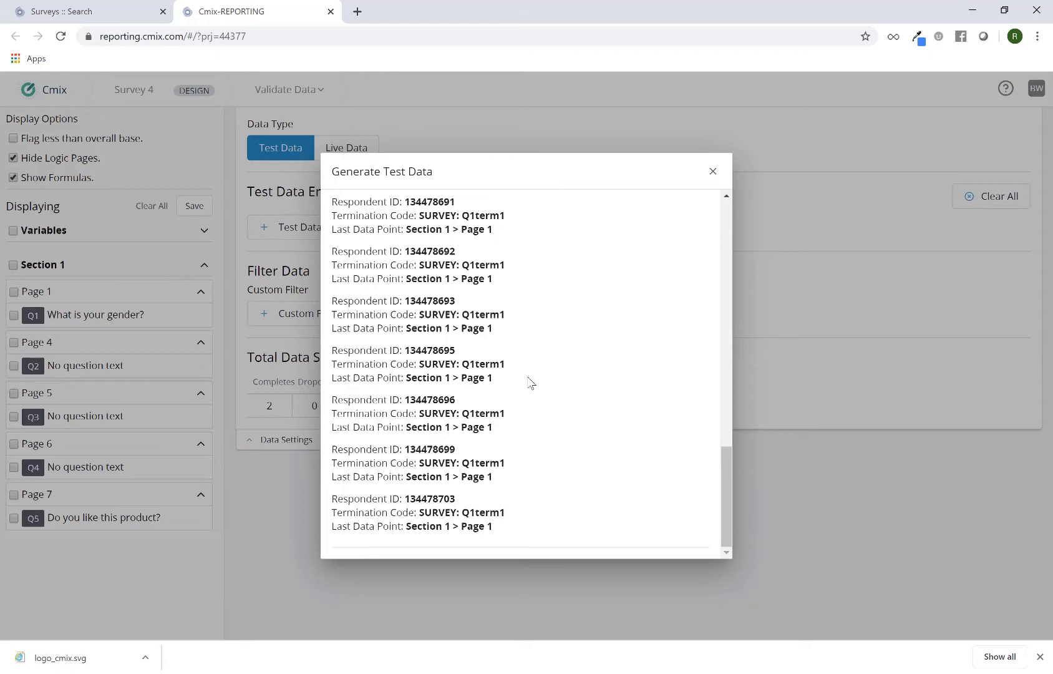
scroll(562, 315, up, 15)
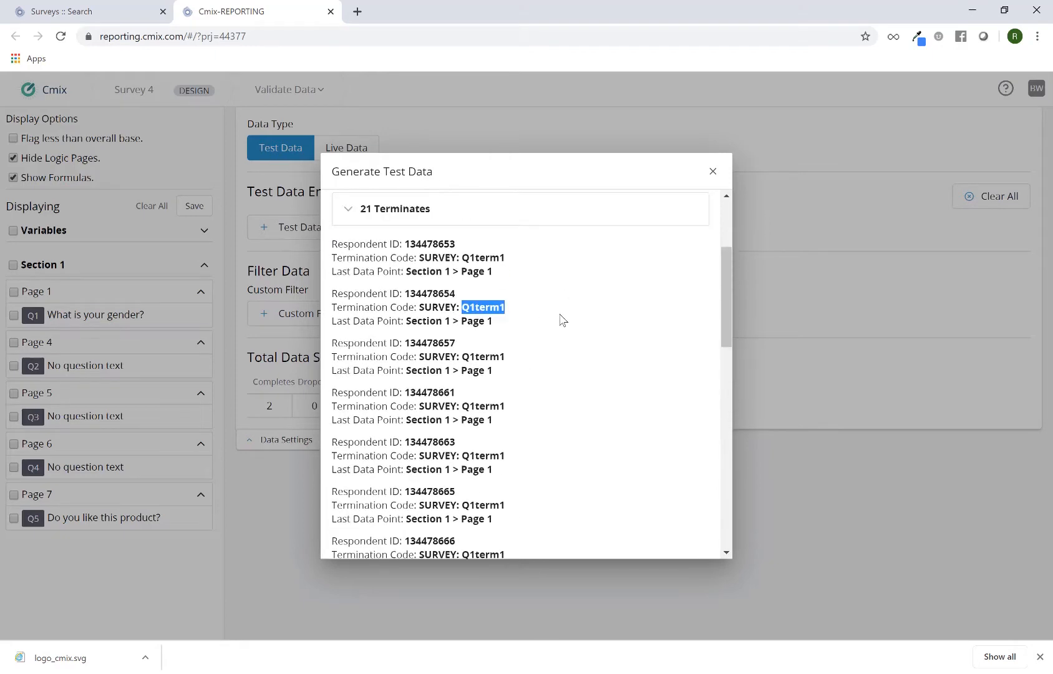
scroll(512, 337, up, 3)
click(440, 367)
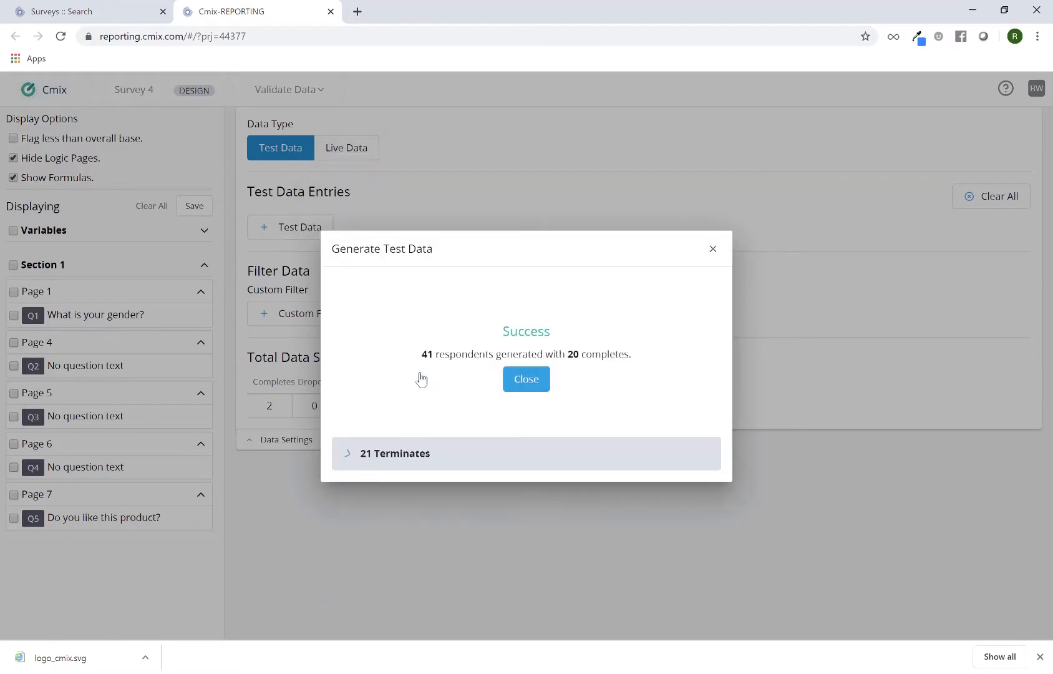
click(518, 388)
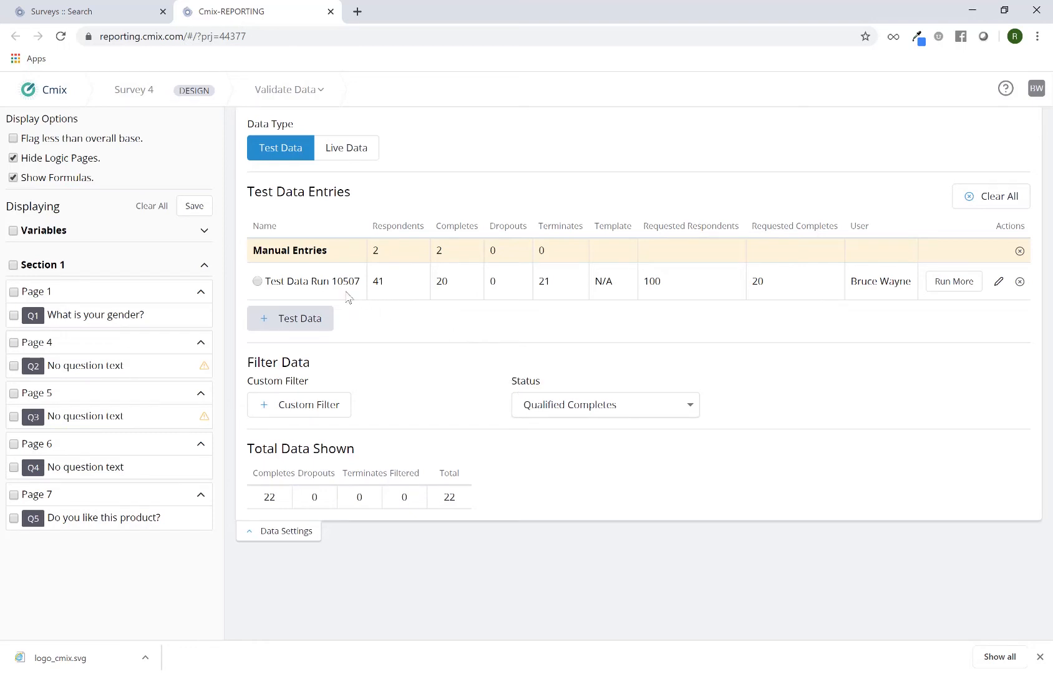
Inspect the new test data run's counts in the entries table, opening and cancelling its edit dialog
click(388, 291)
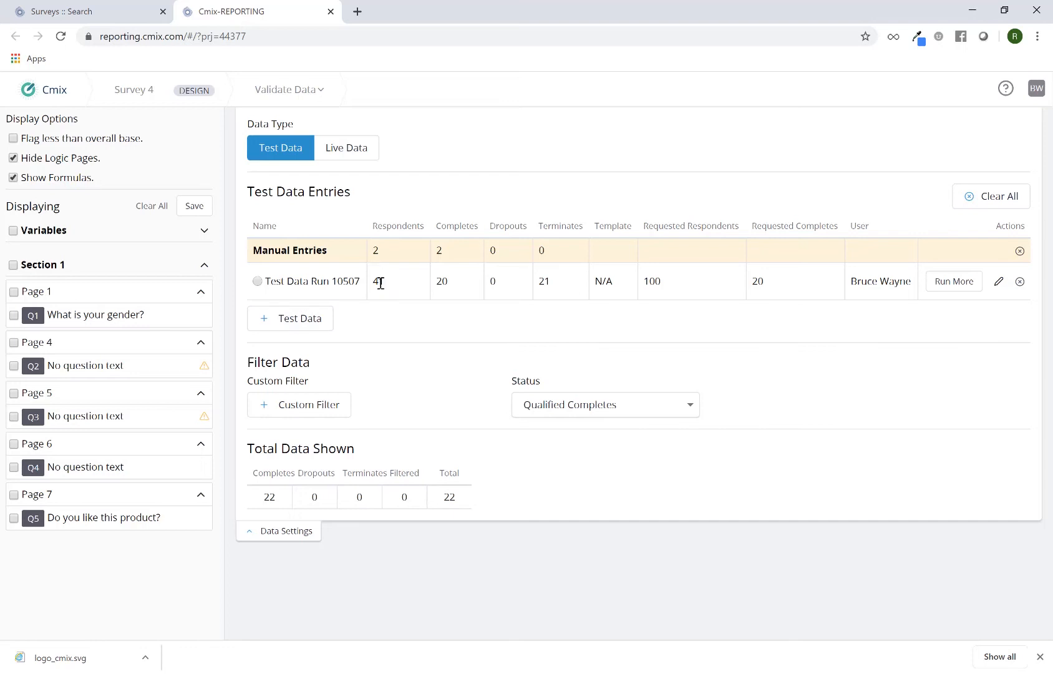
double_click(379, 281)
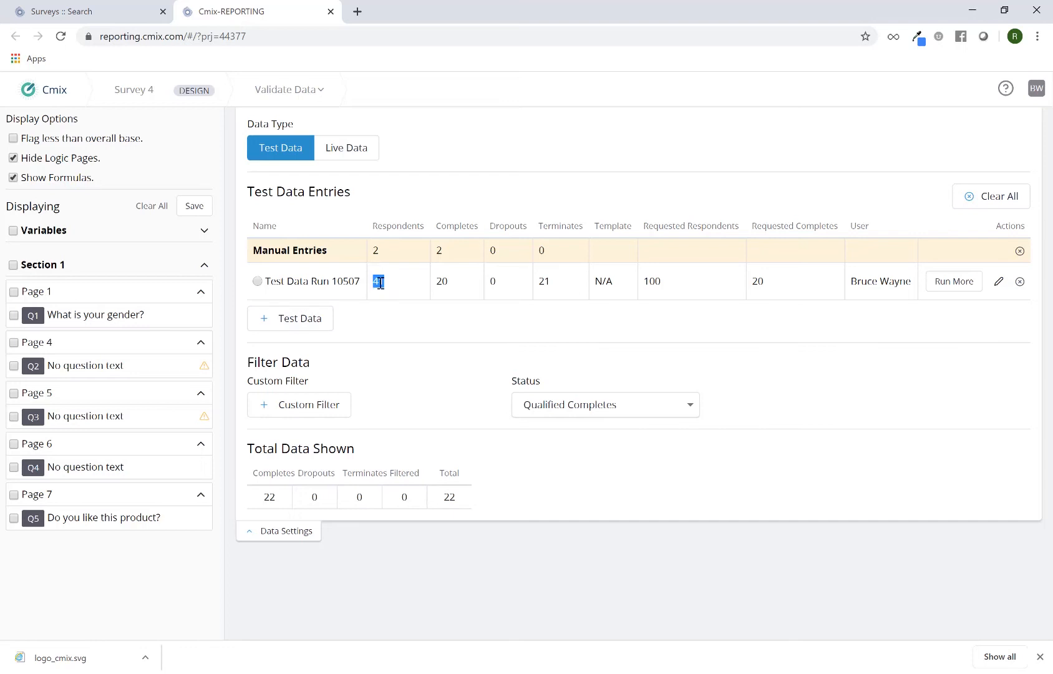
click(443, 281)
double_click(442, 281)
double_click(651, 280)
double_click(378, 281)
triple_click(864, 281)
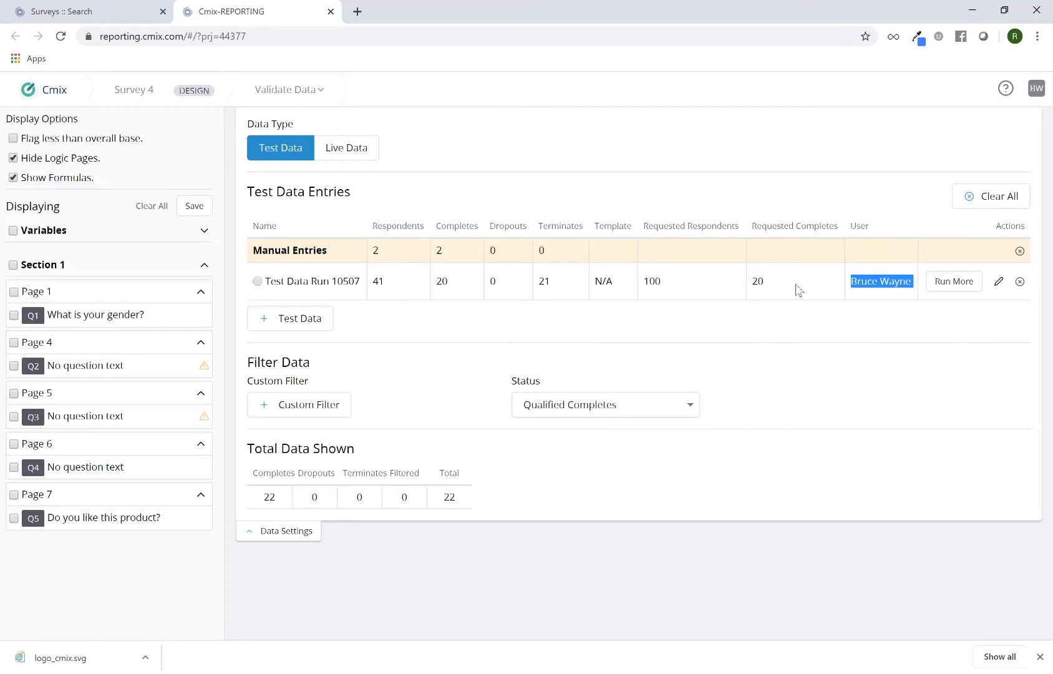
click(999, 282)
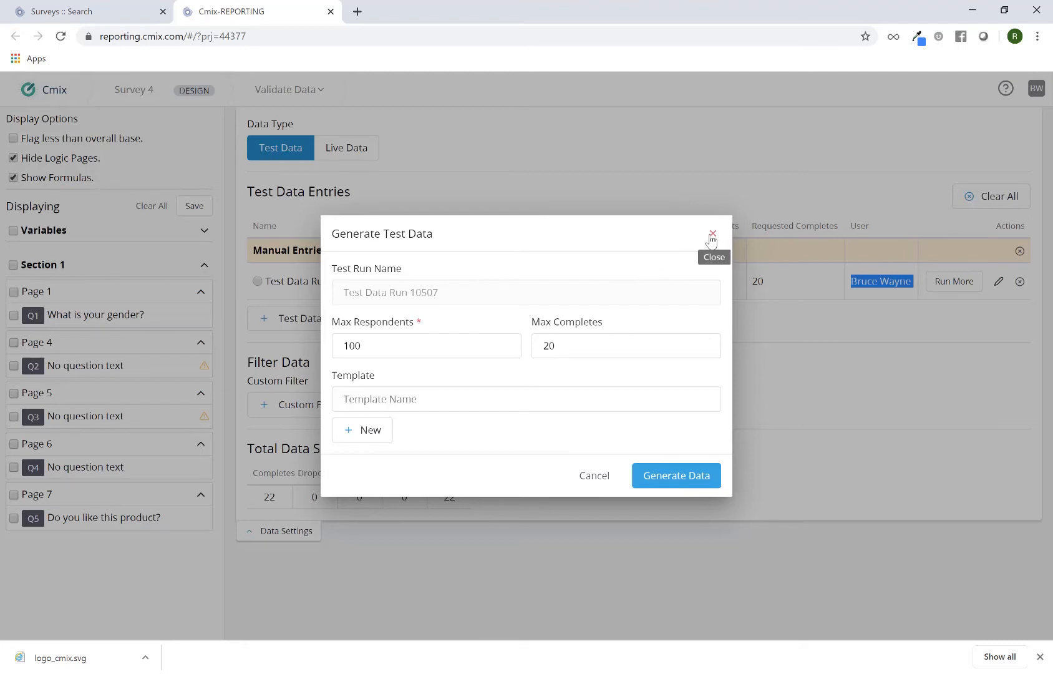
click(596, 476)
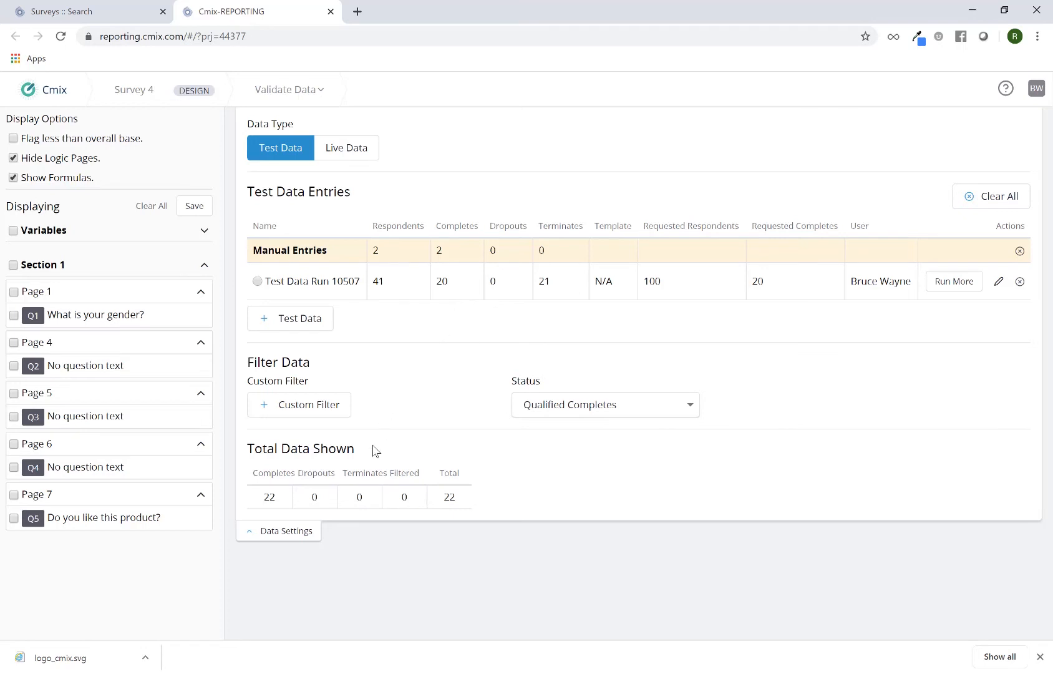
Compare the Total Data Shown completes with the manual entries and the test data run completes
triple_click(334, 454)
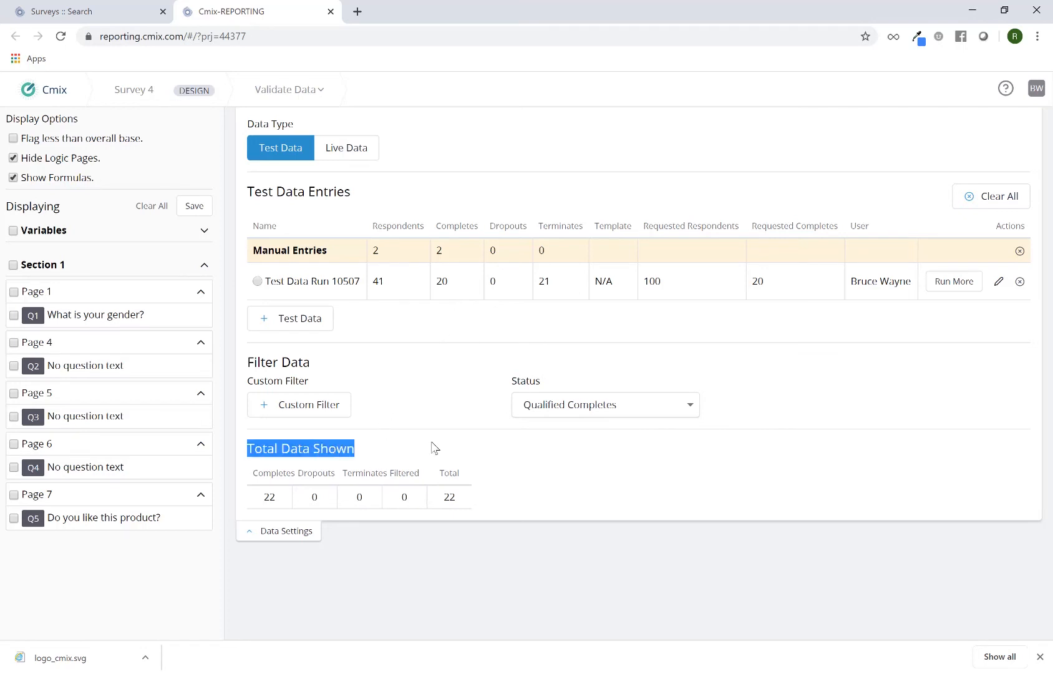
double_click(270, 497)
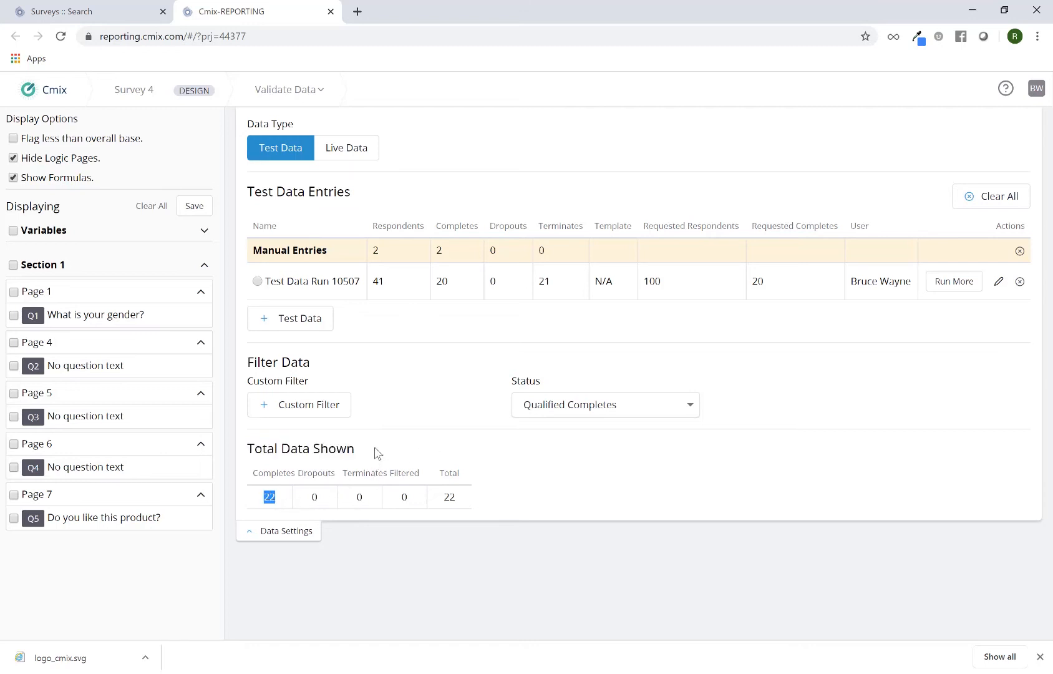
click(441, 280)
double_click(442, 279)
drag(254, 250, 360, 264)
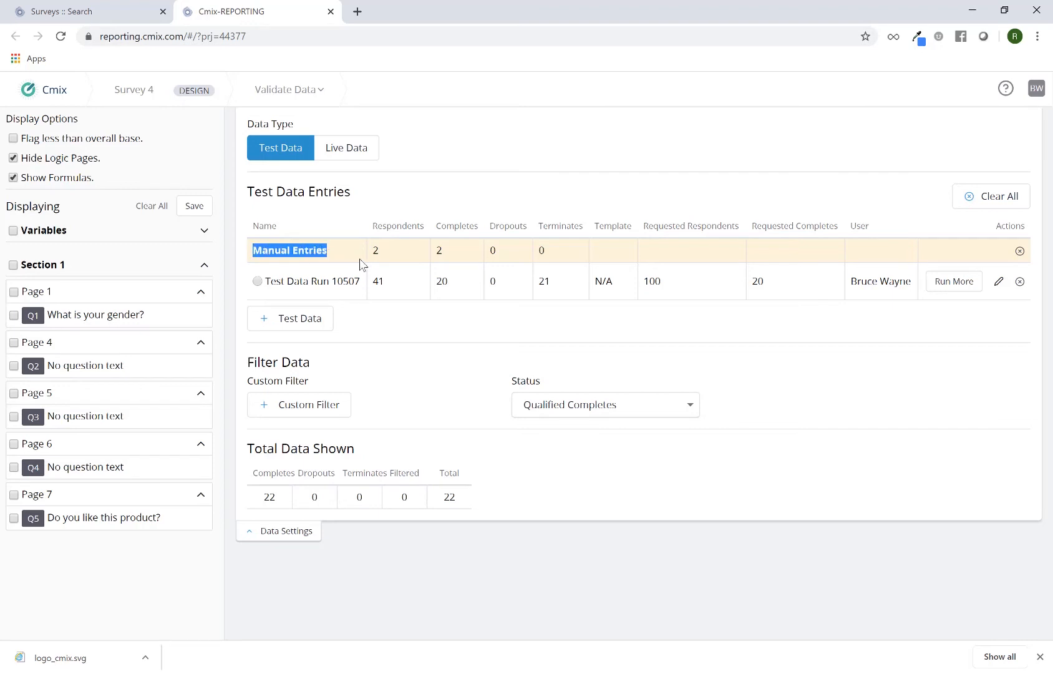
double_click(439, 250)
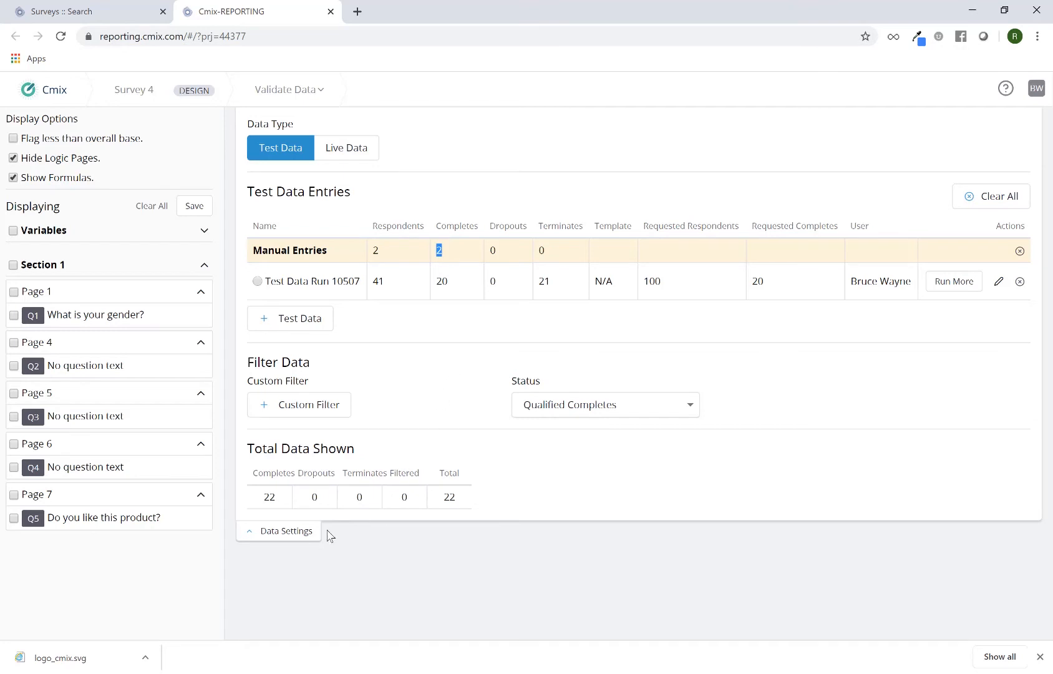
Hide the data settings and display all Section 1 questions in the report
click(305, 534)
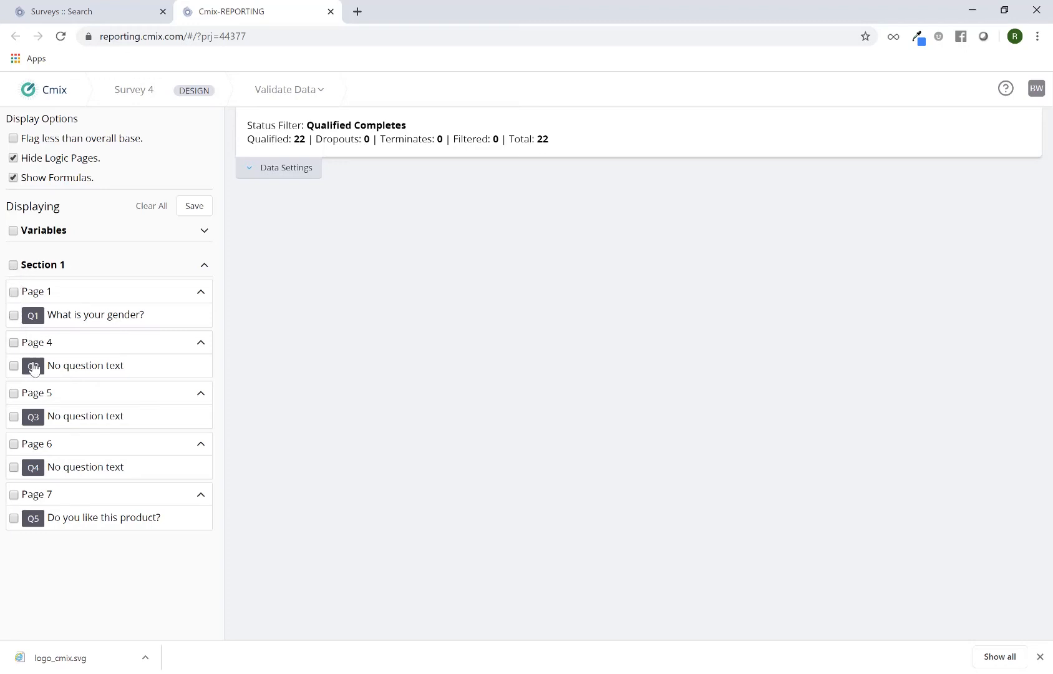
click(14, 266)
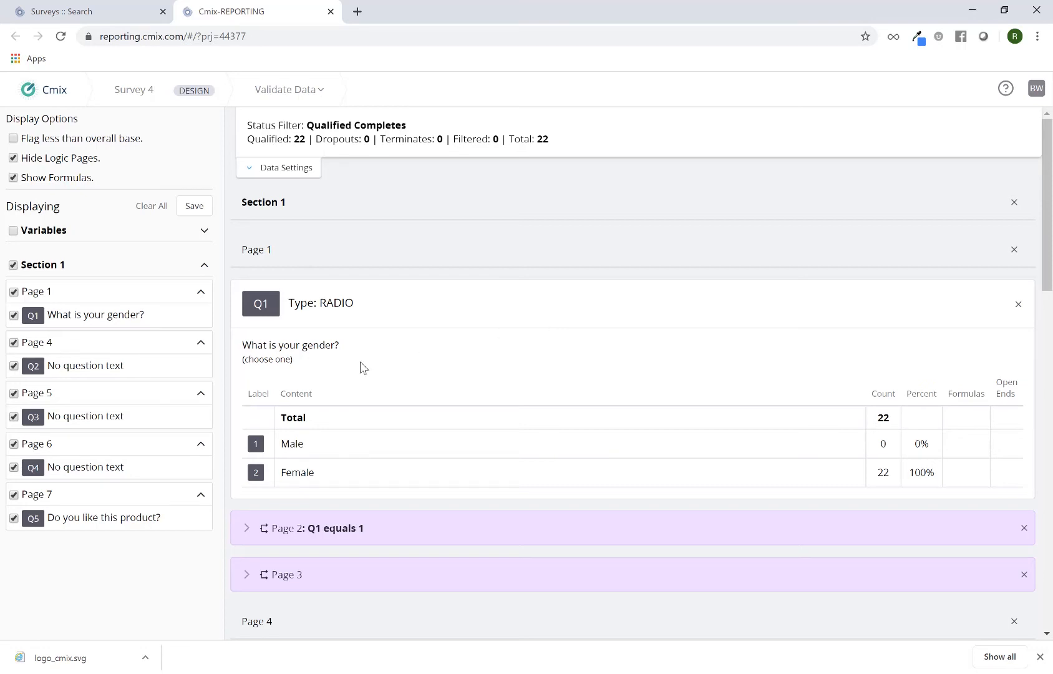
mouse_move(251, 344)
mouse_down()
mouse_move(353, 349)
mouse_move(242, 360)
mouse_up()
double_click(883, 444)
double_click(882, 473)
Expand Page 2's logic to review its termination condition against the Q1 counts, then collapse it
scroll(608, 465, down, 1)
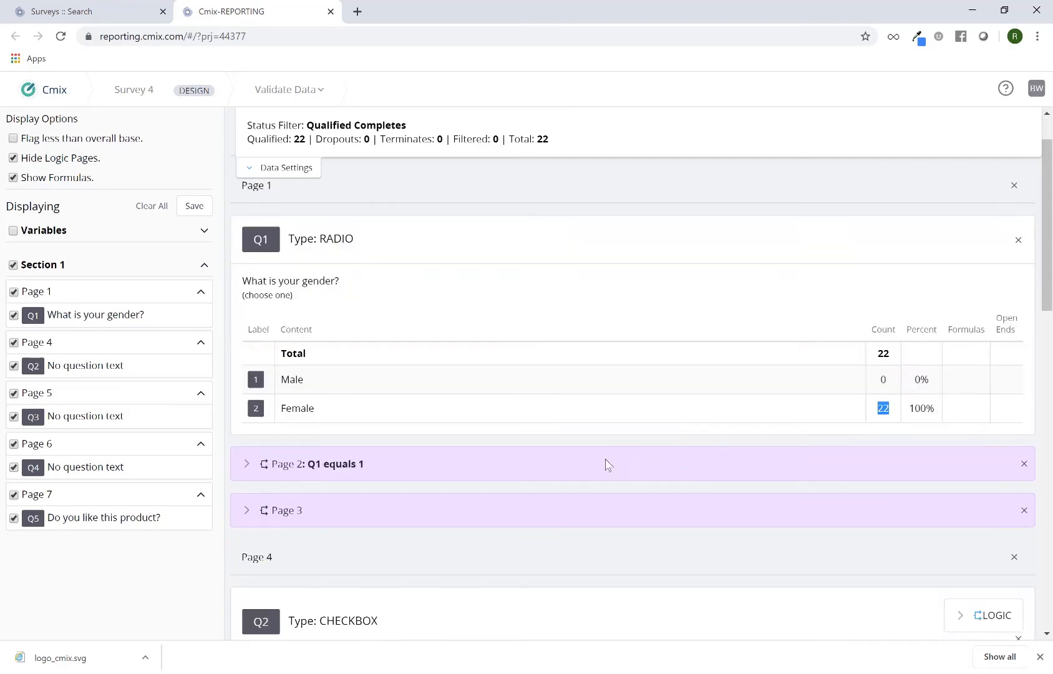
scroll(609, 465, down, 1)
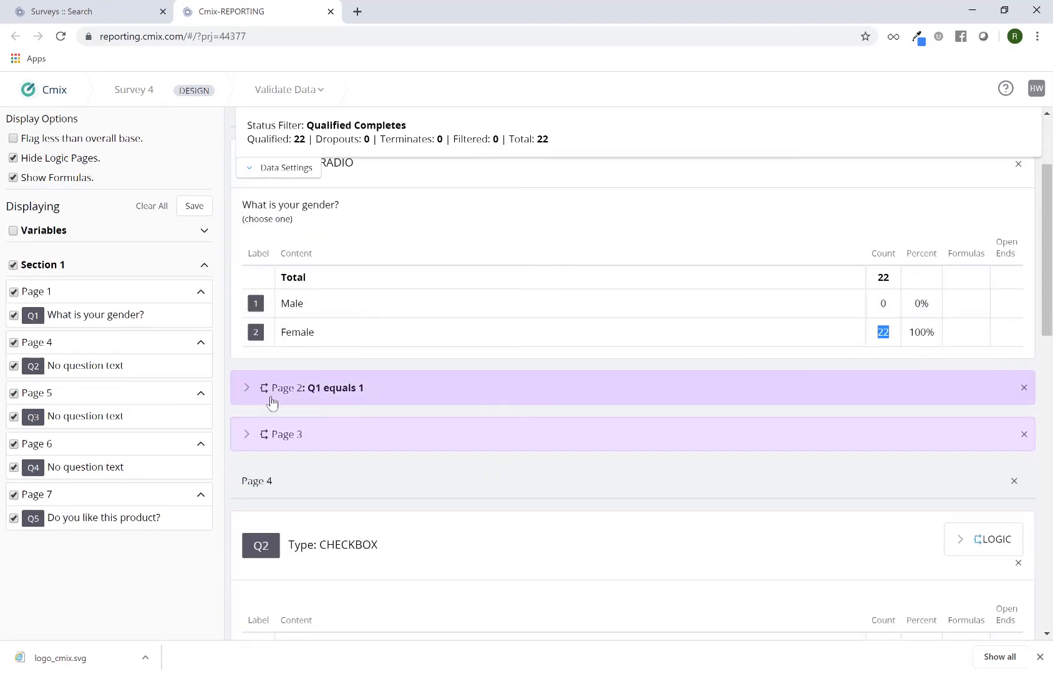
click(245, 388)
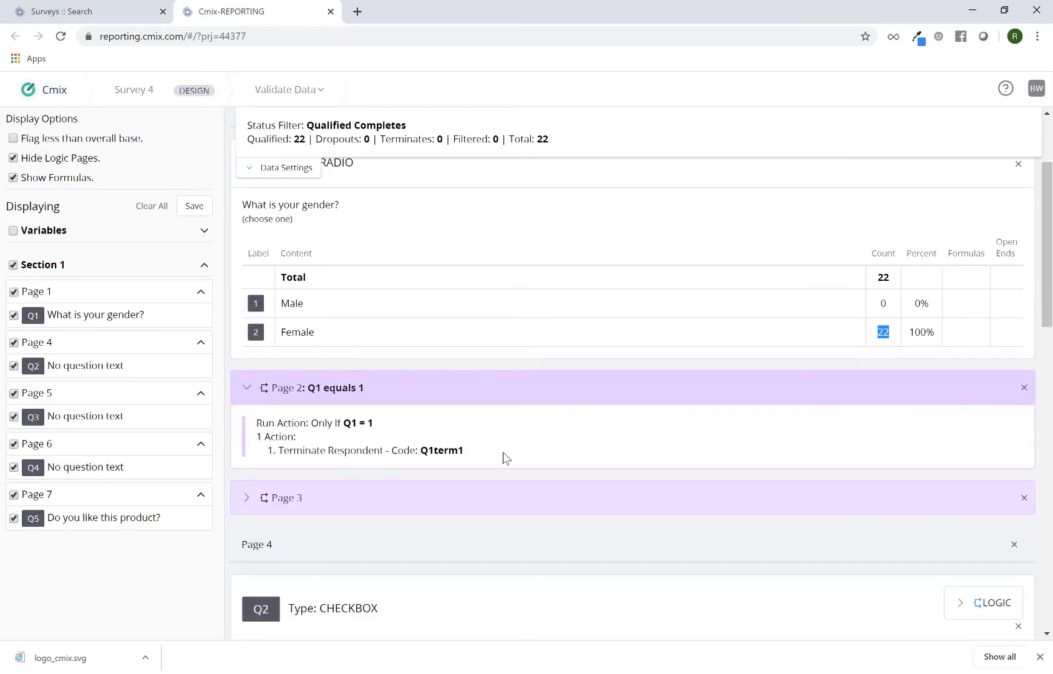
drag(342, 423, 379, 430)
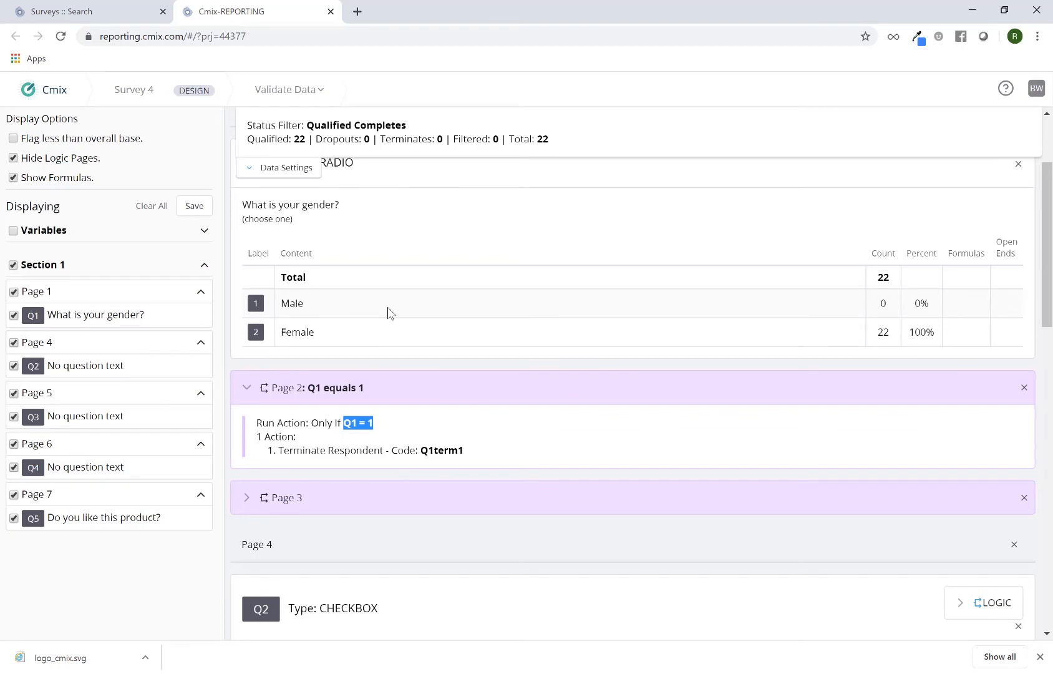
double_click(883, 304)
click(245, 390)
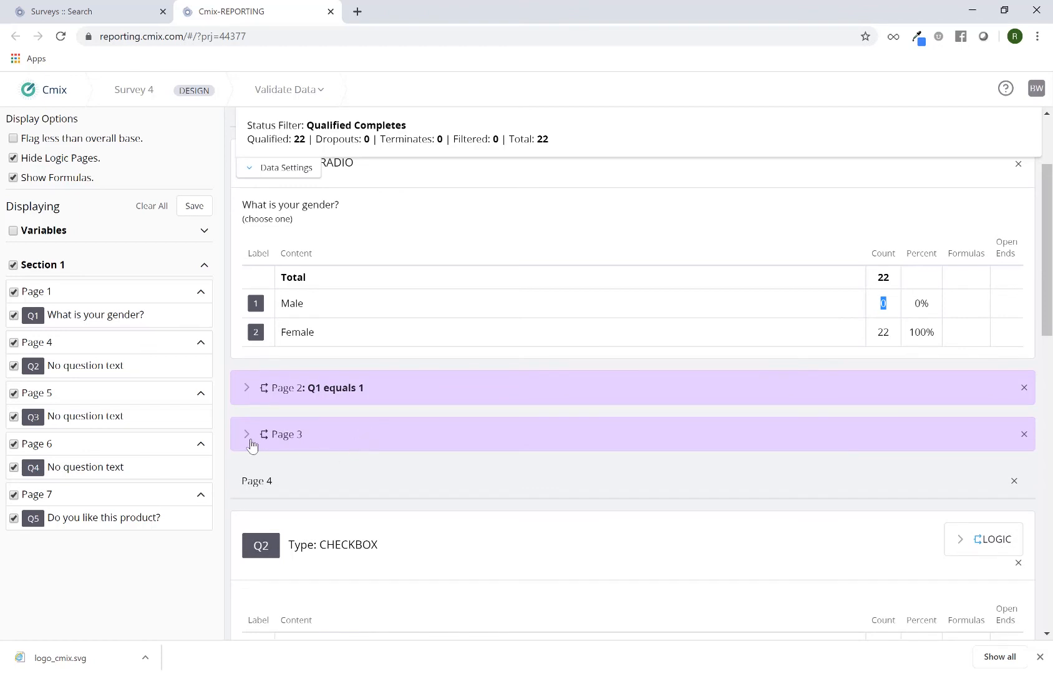
Expand Page 3's logic to review its action condition against the Q1 counts, then collapse it
click(247, 435)
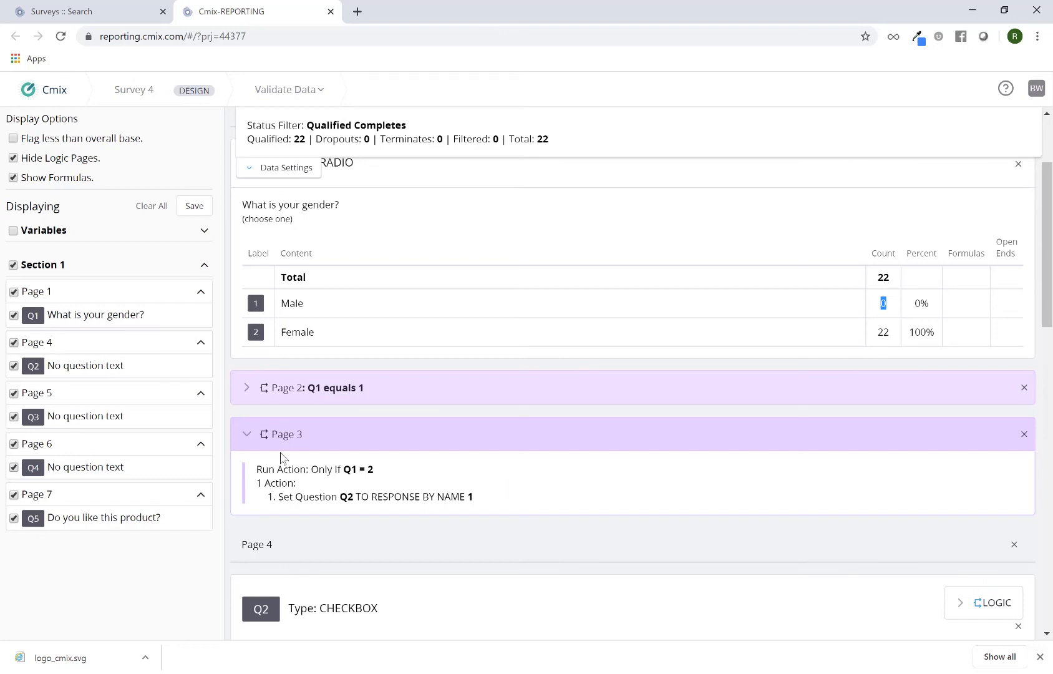
click(250, 437)
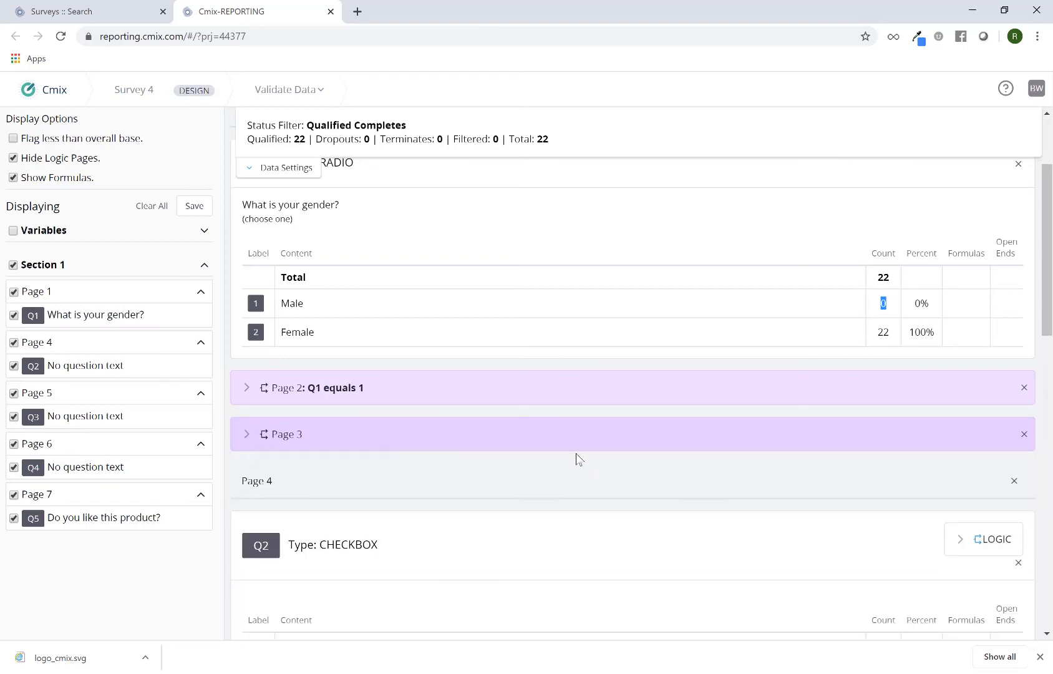
Scroll through the report to review the counts for questions Q2 through Q5
scroll(591, 463, down, 1)
scroll(590, 463, down, 3)
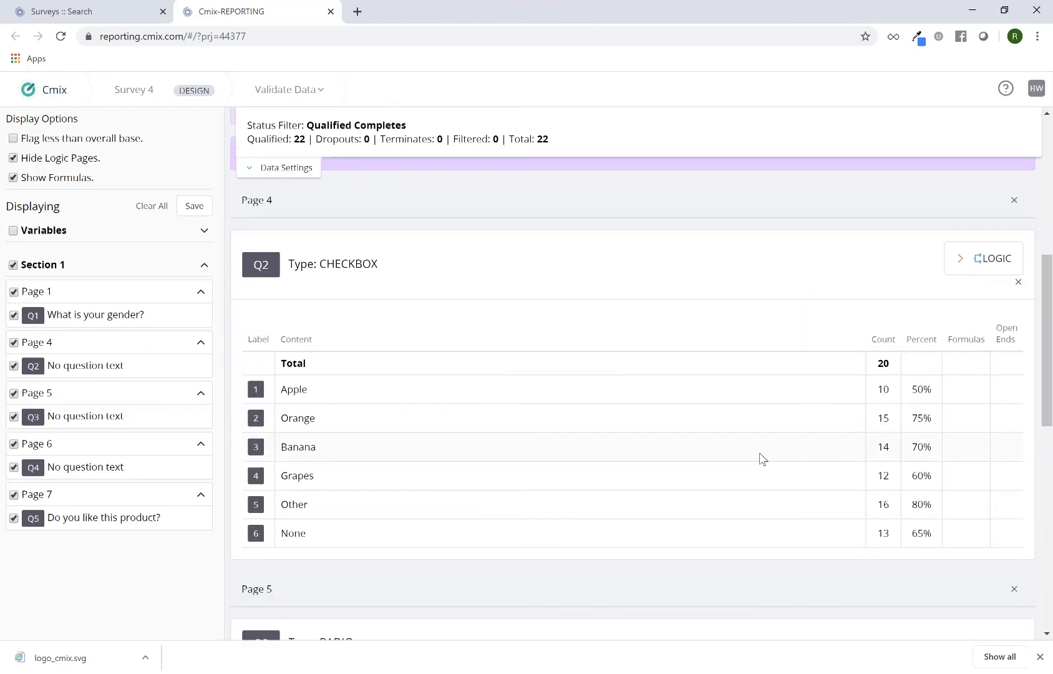
double_click(352, 265)
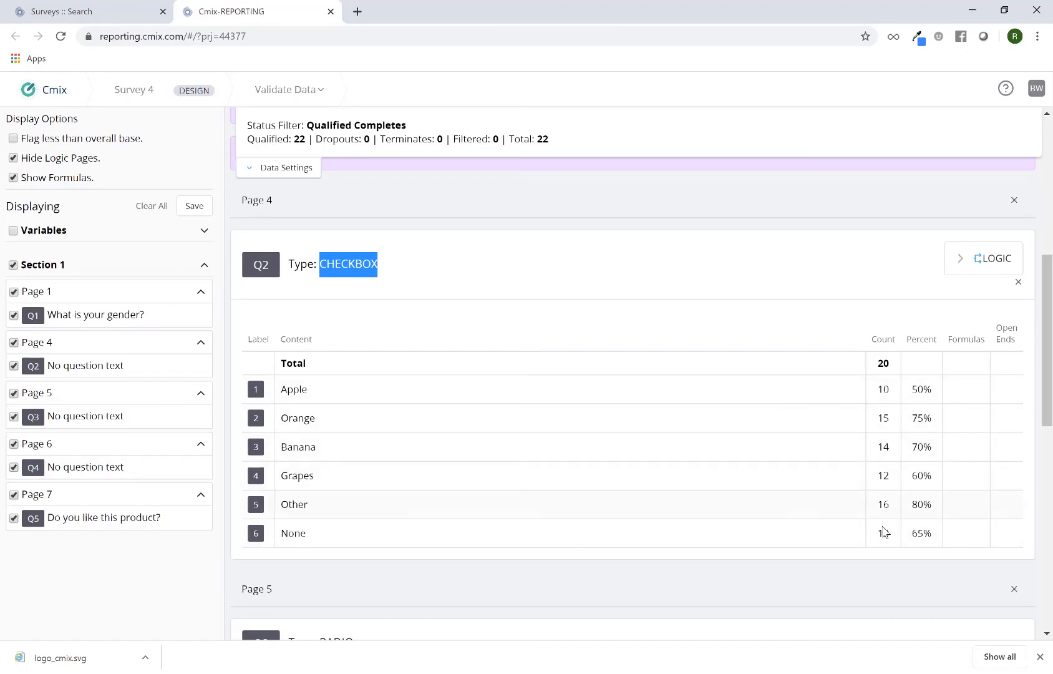
double_click(885, 389)
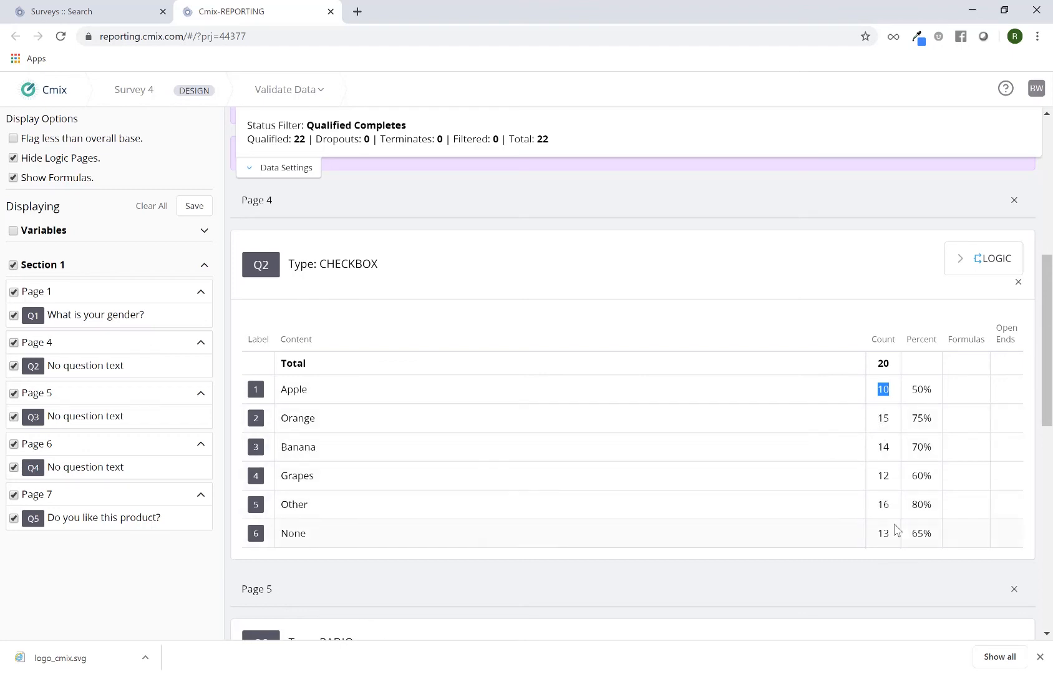
scroll(849, 468, down, 3)
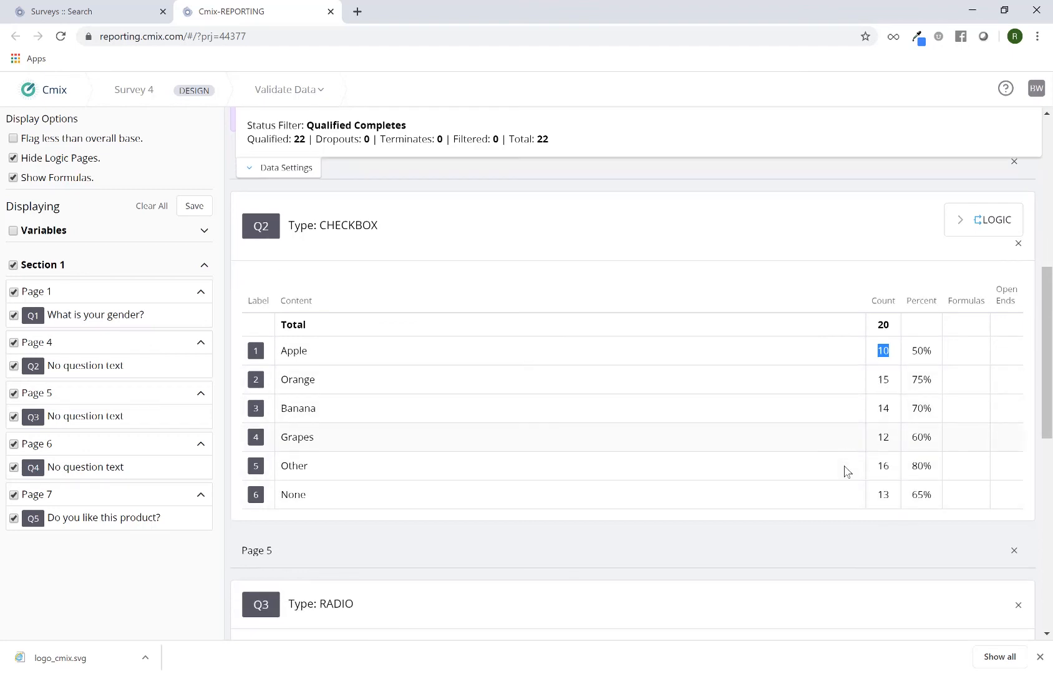
scroll(847, 471, down, 3)
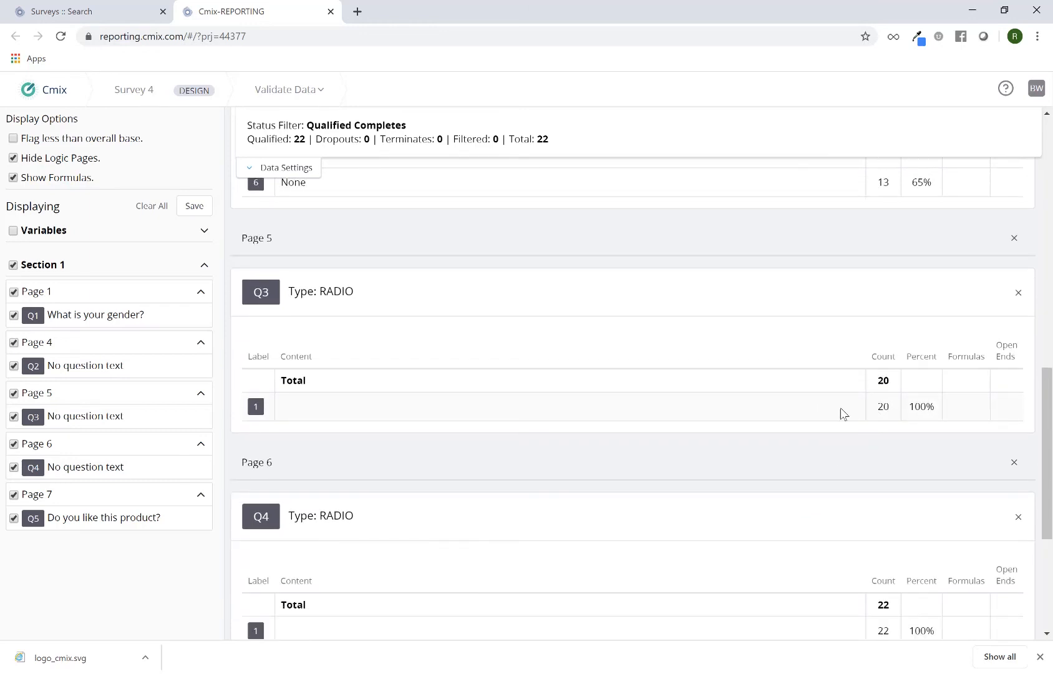
scroll(872, 423, down, 2)
scroll(873, 424, down, 1)
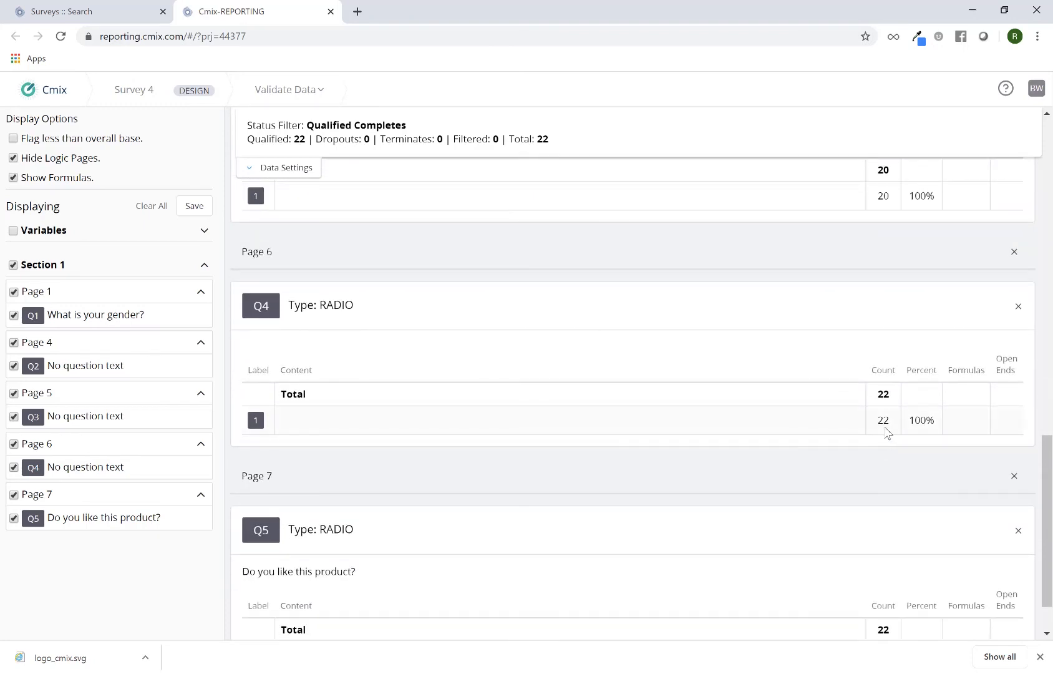
scroll(879, 433, up, 2)
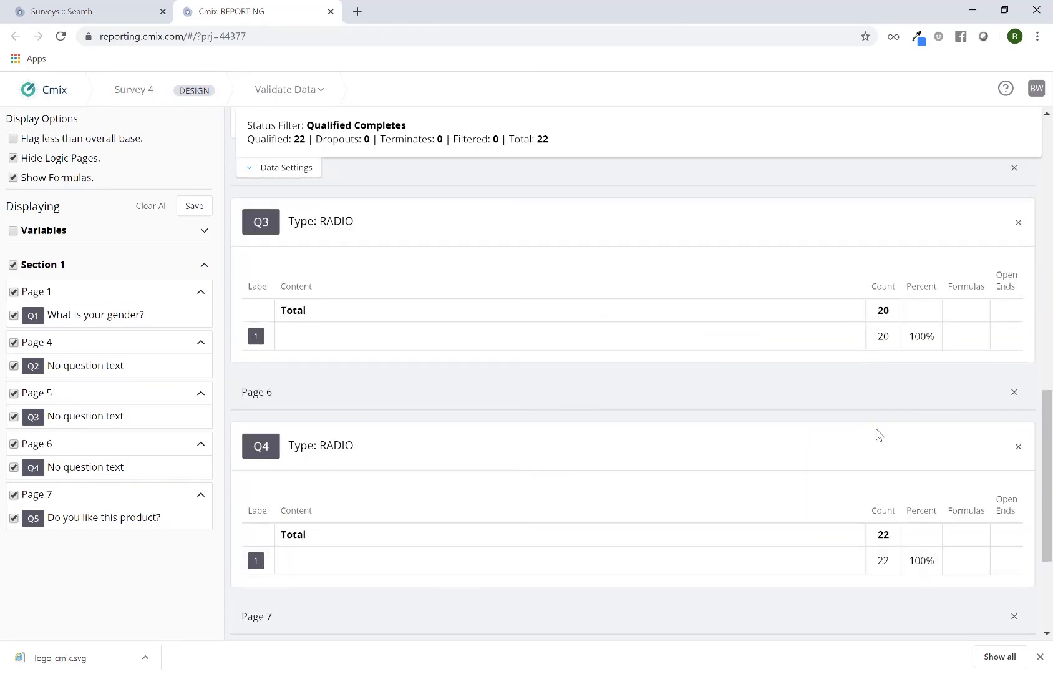
double_click(886, 535)
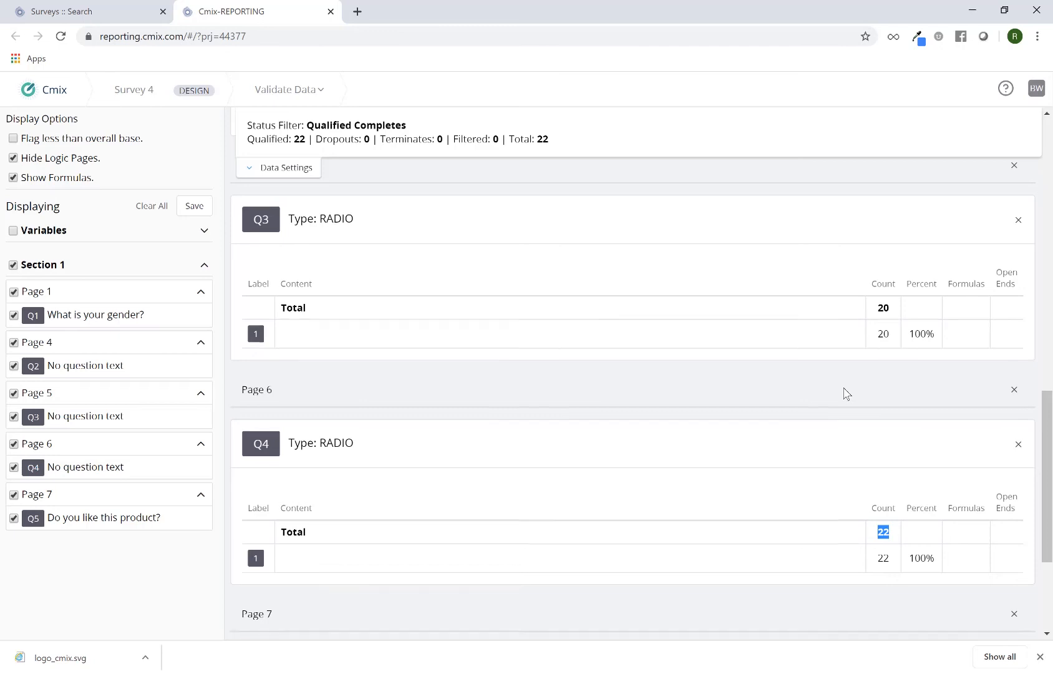
scroll(855, 412, down, 2)
scroll(862, 425, down, 1)
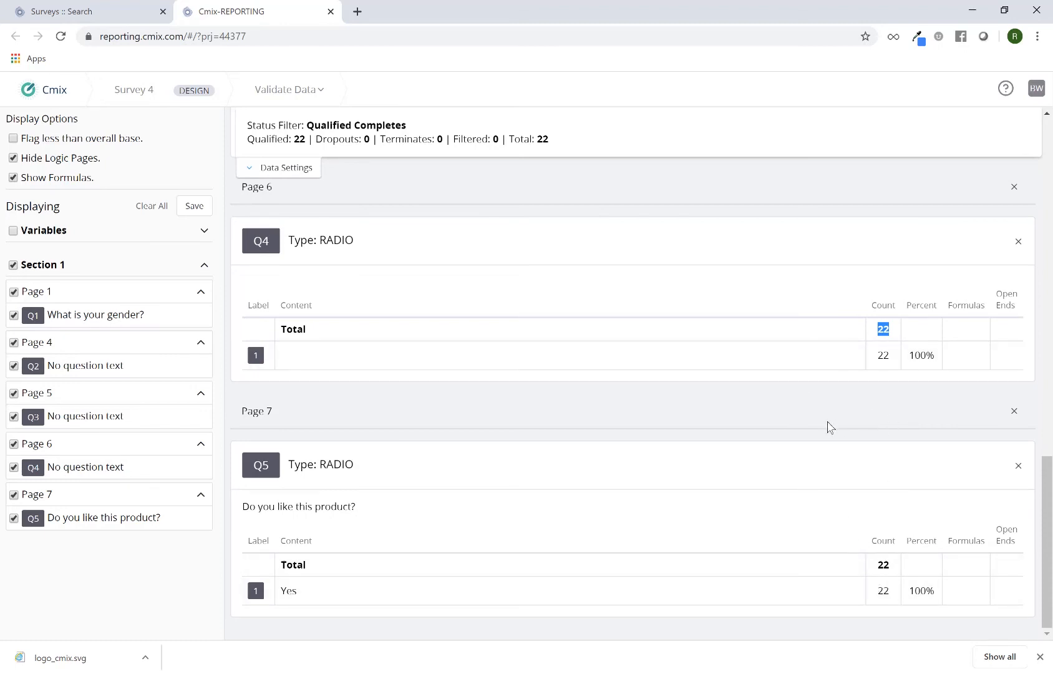
scroll(830, 427, up, 1)
scroll(830, 428, up, 15)
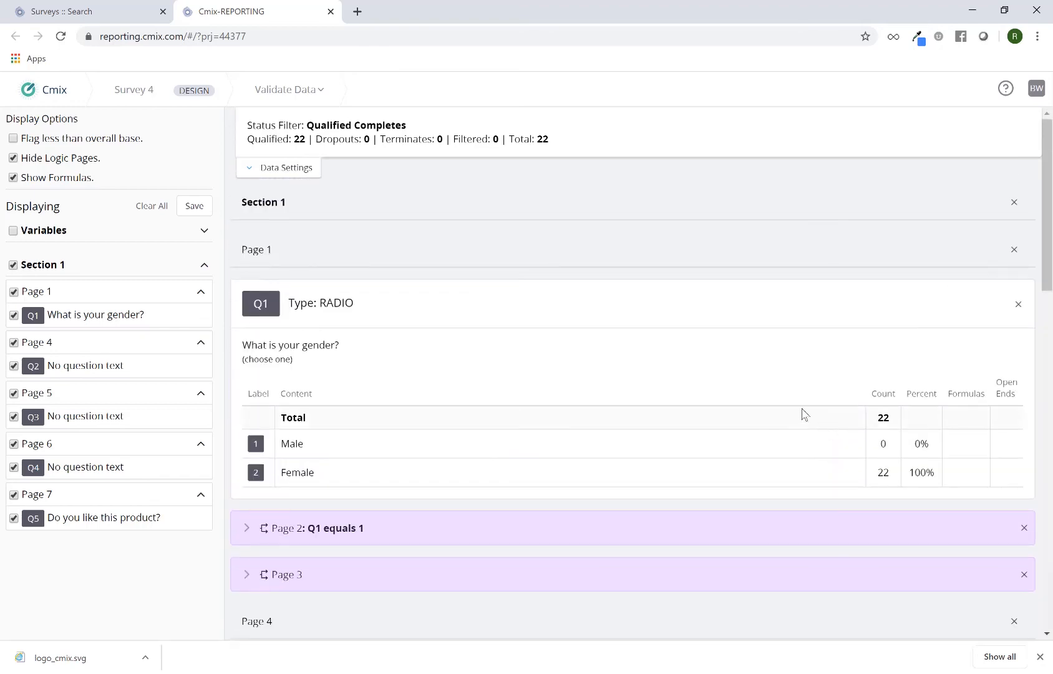
Open the data settings and delete the manual entries by clearing all test data from the survey
click(288, 169)
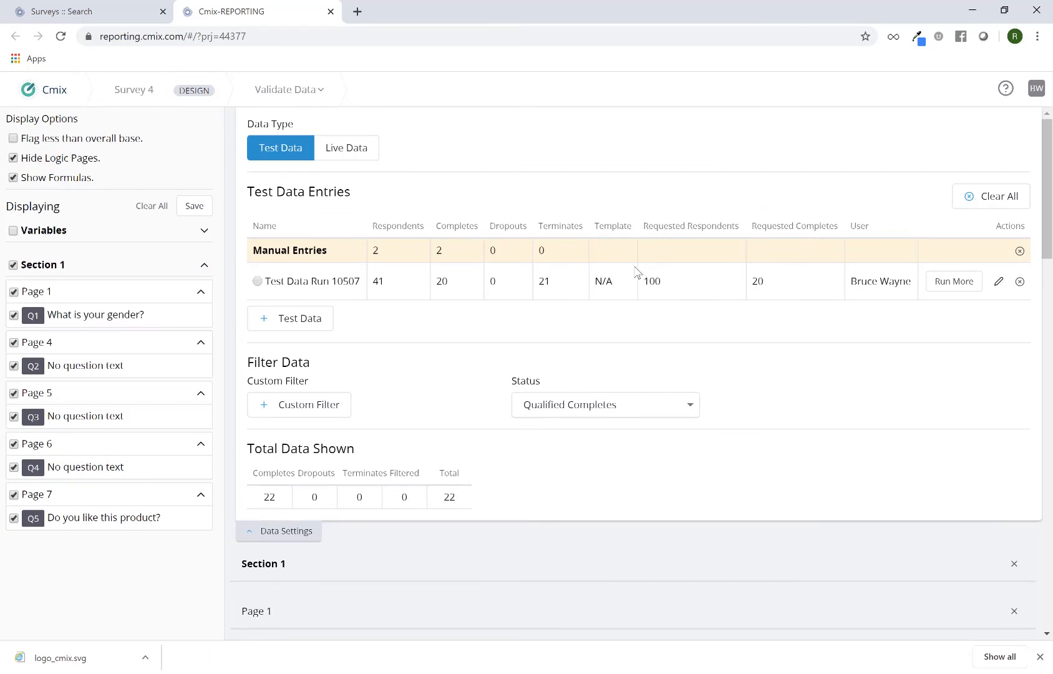
click(1020, 252)
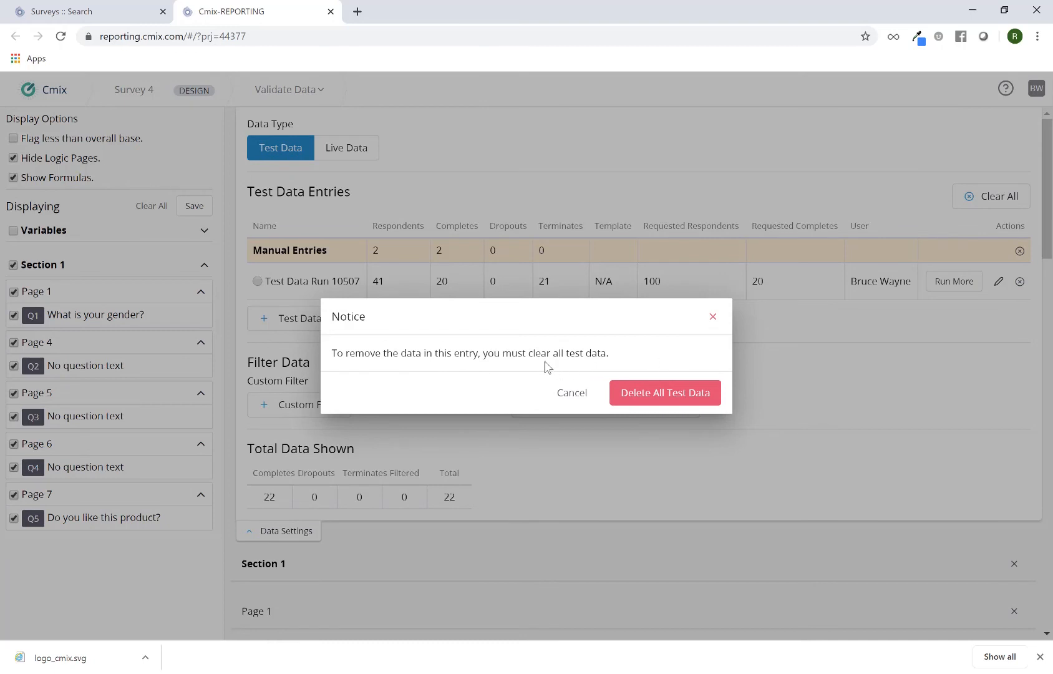
click(655, 396)
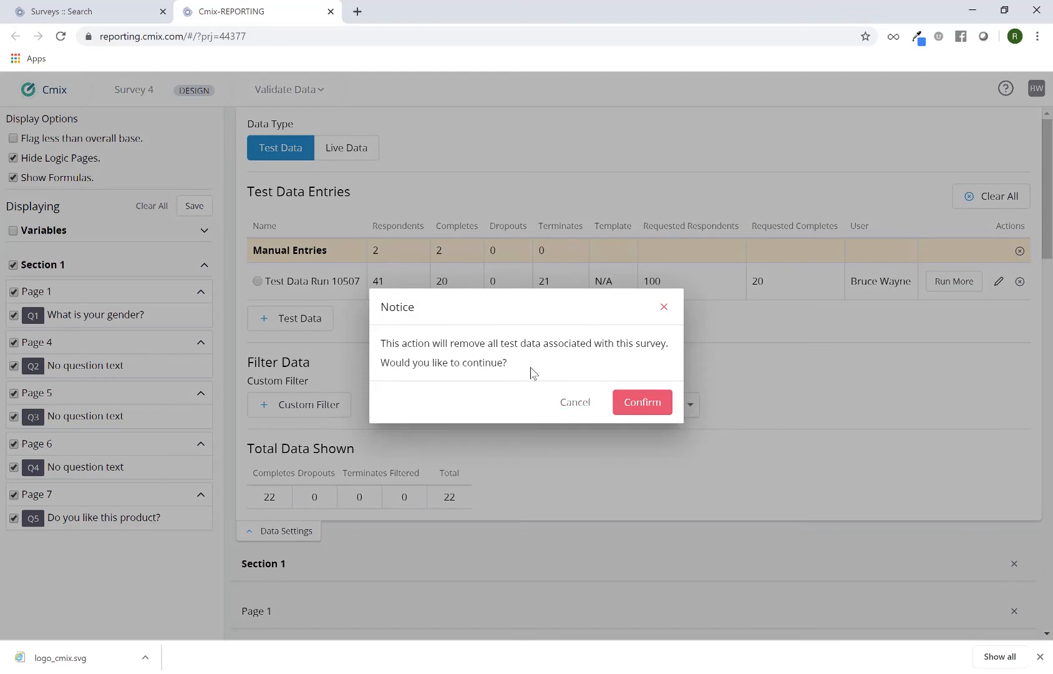
click(636, 404)
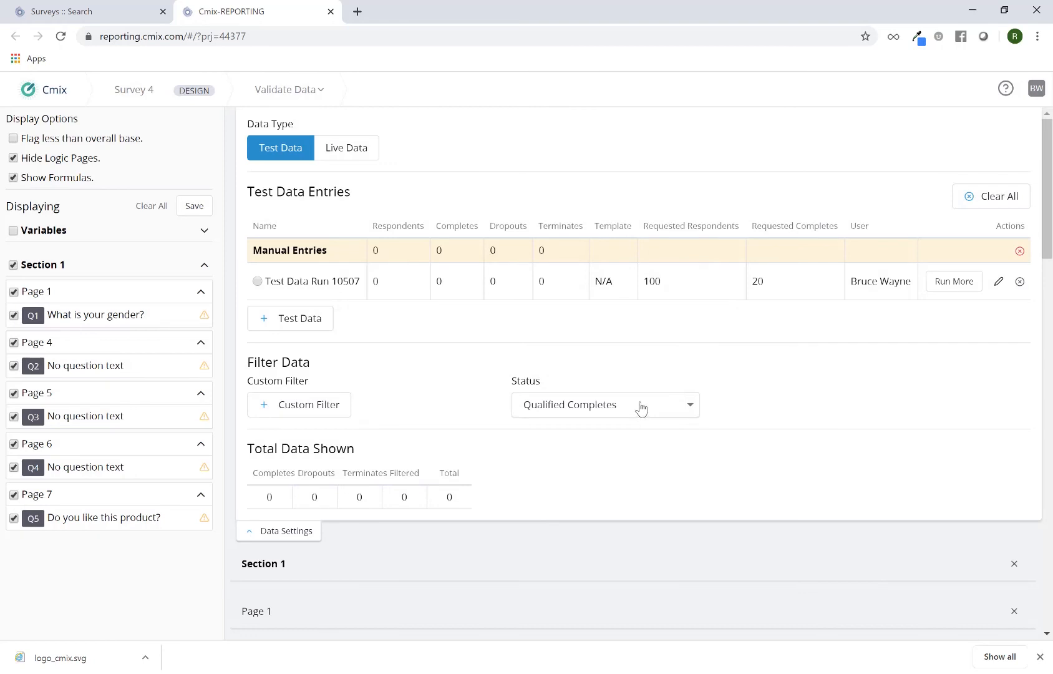
Reload the page and clear all test data from the survey again
click(61, 36)
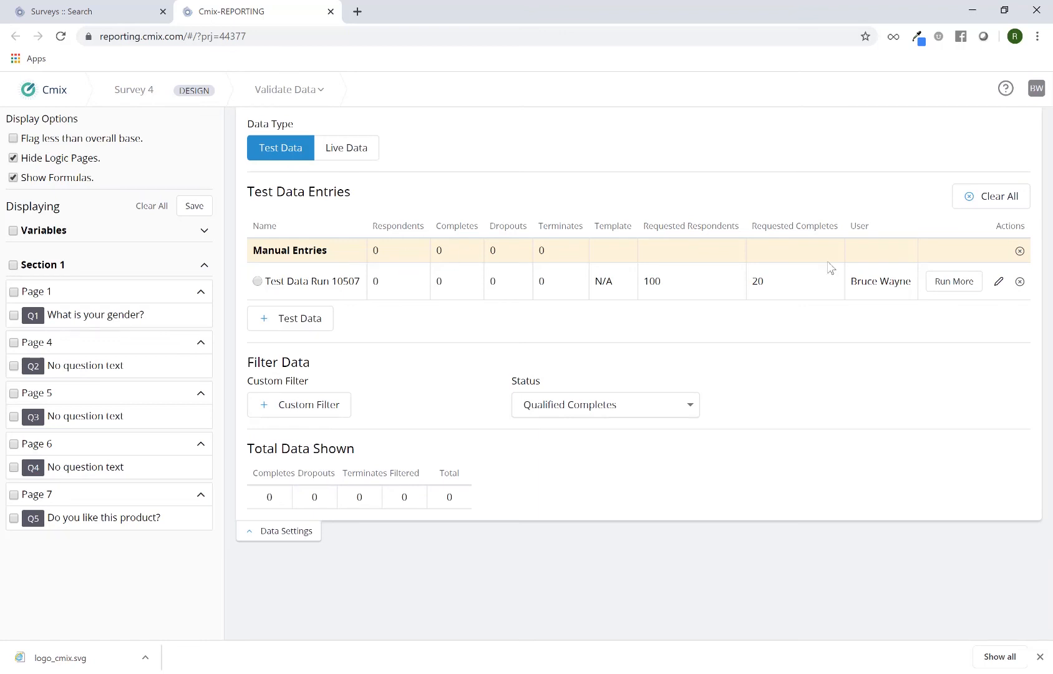
click(1020, 251)
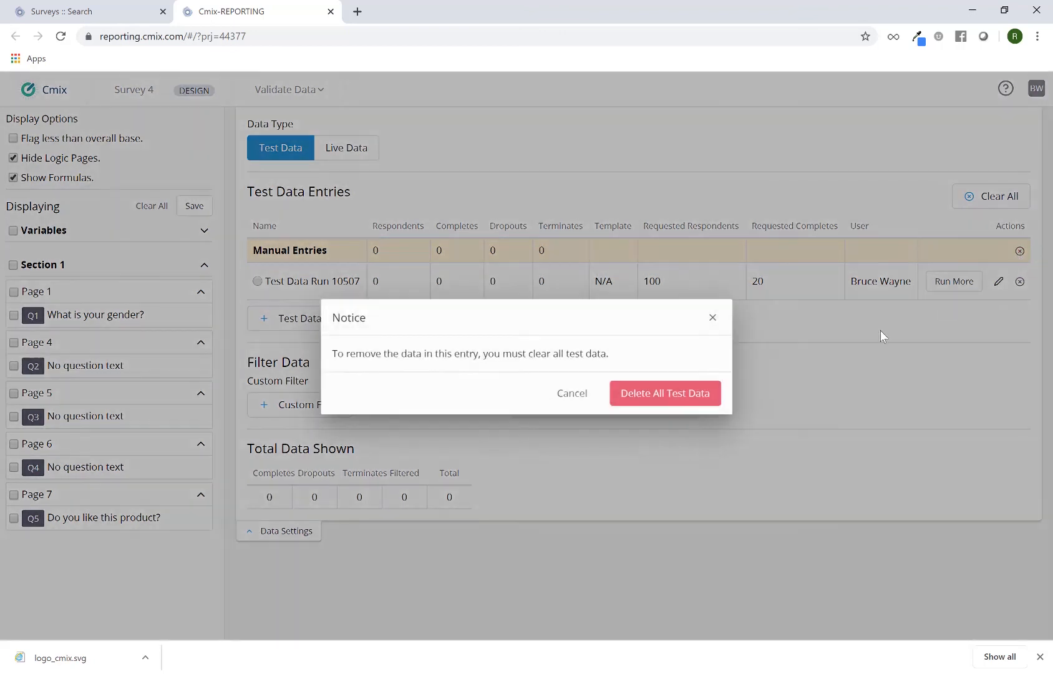
click(705, 391)
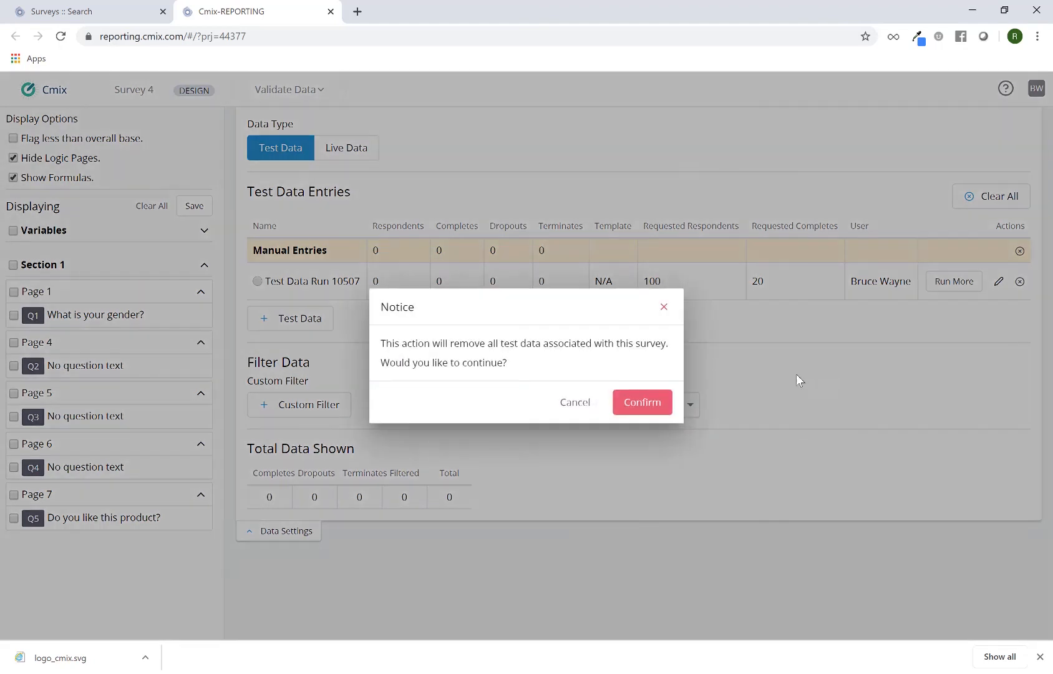
click(664, 404)
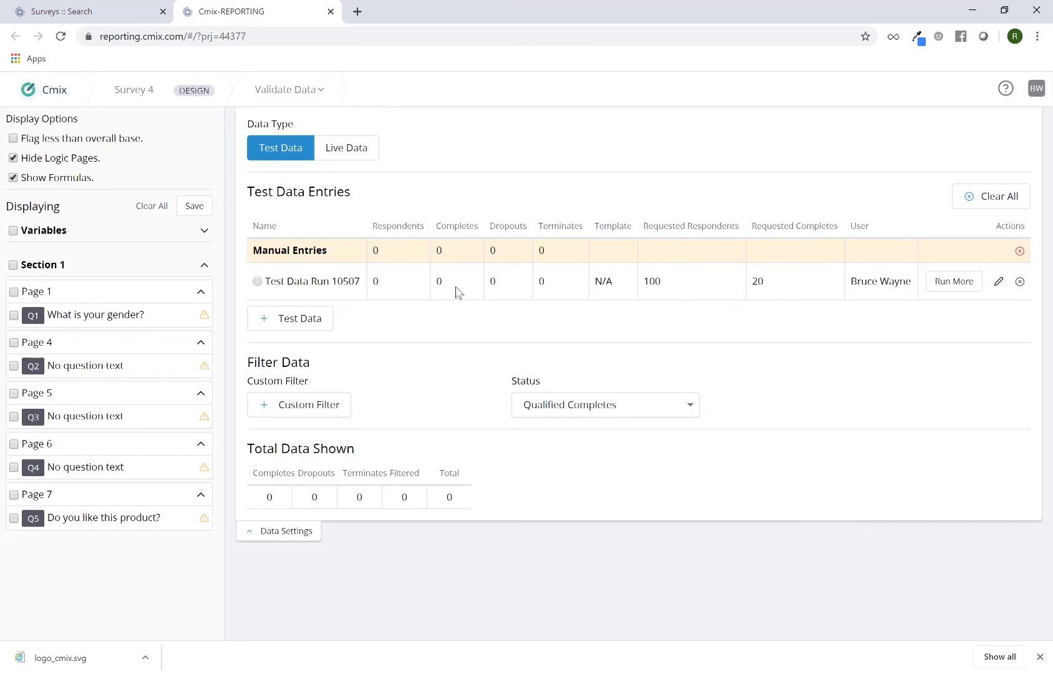
Run more test data for the existing test data run and close the success dialog
click(964, 288)
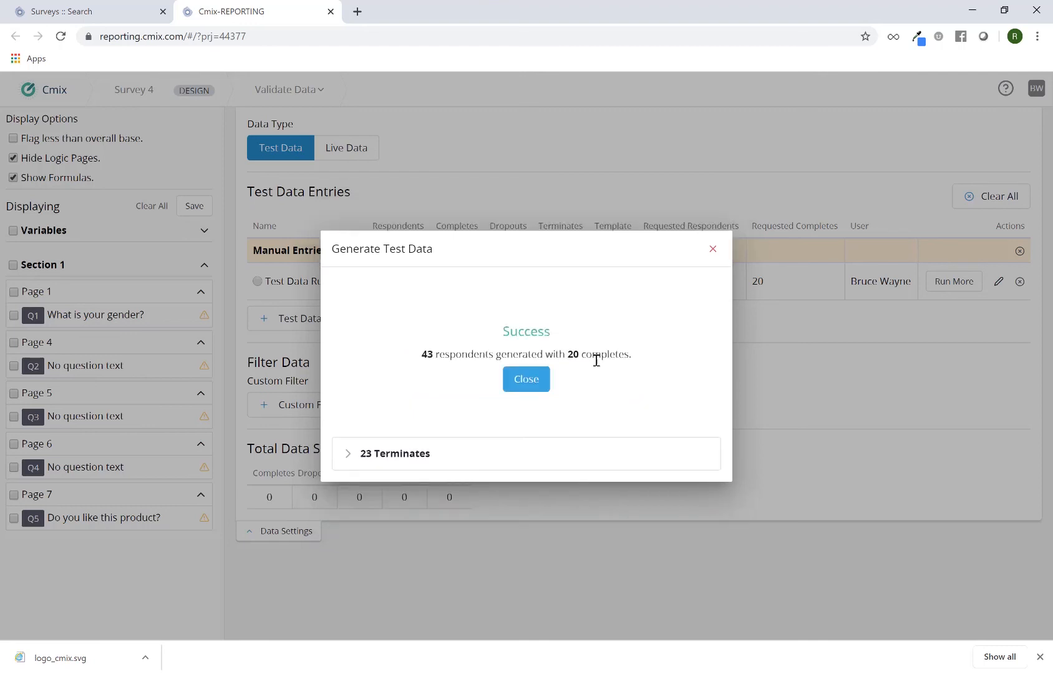
double_click(427, 354)
click(538, 382)
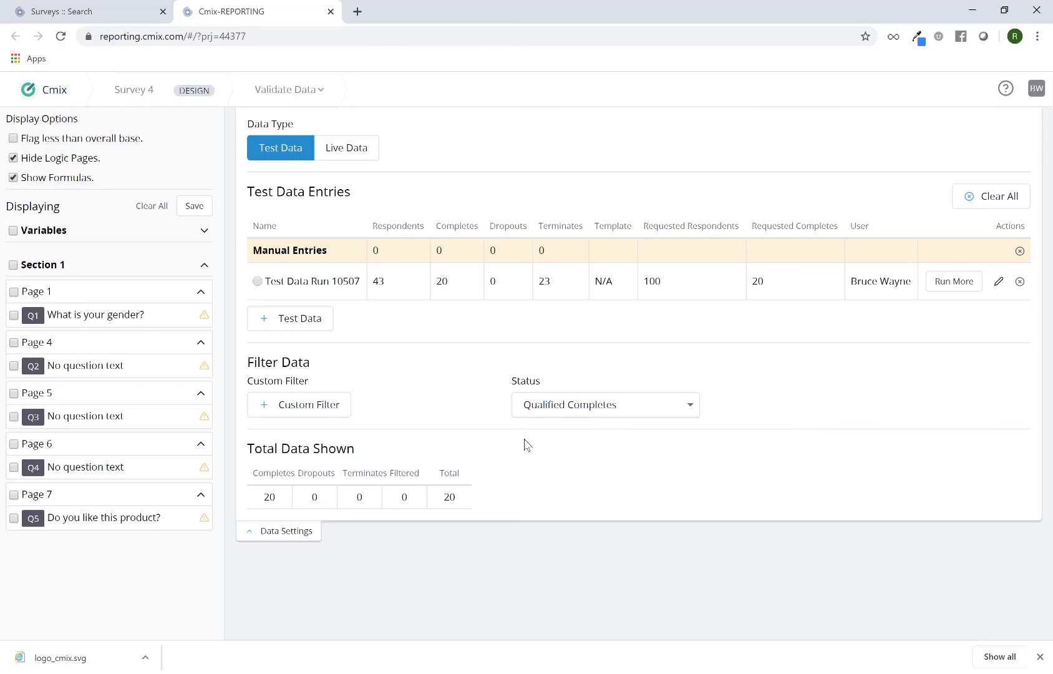
Hide the data settings and display all Section 1 questions in the report
click(289, 532)
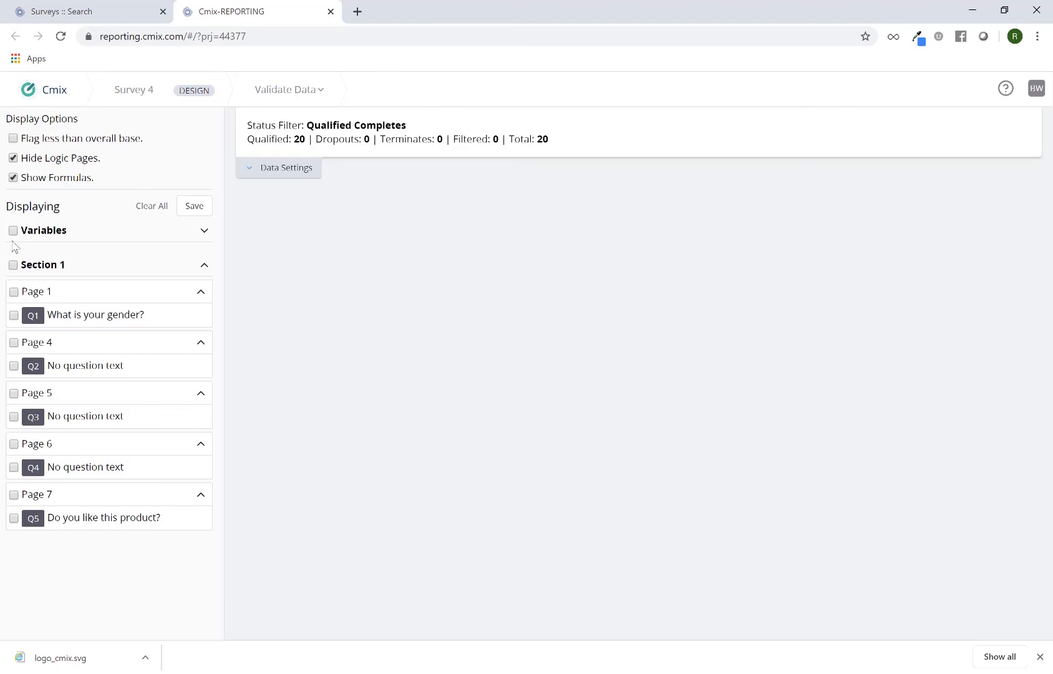
click(13, 265)
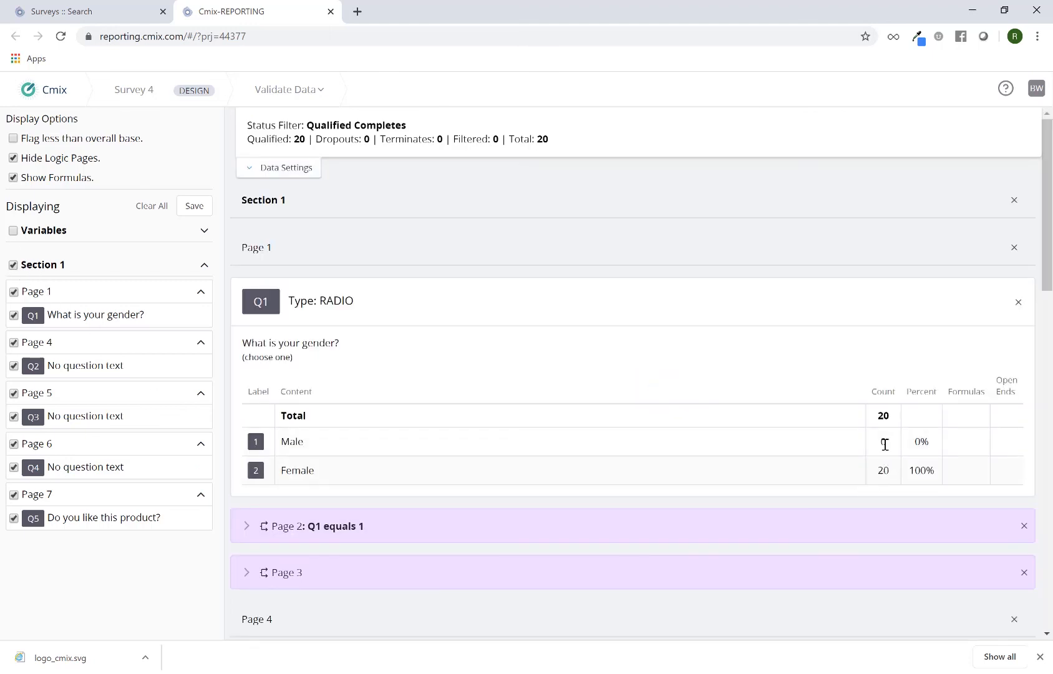
Scroll through the report to review the regenerated counts for questions Q1 through Q5
scroll(886, 444, down, 3)
scroll(891, 454, down, 5)
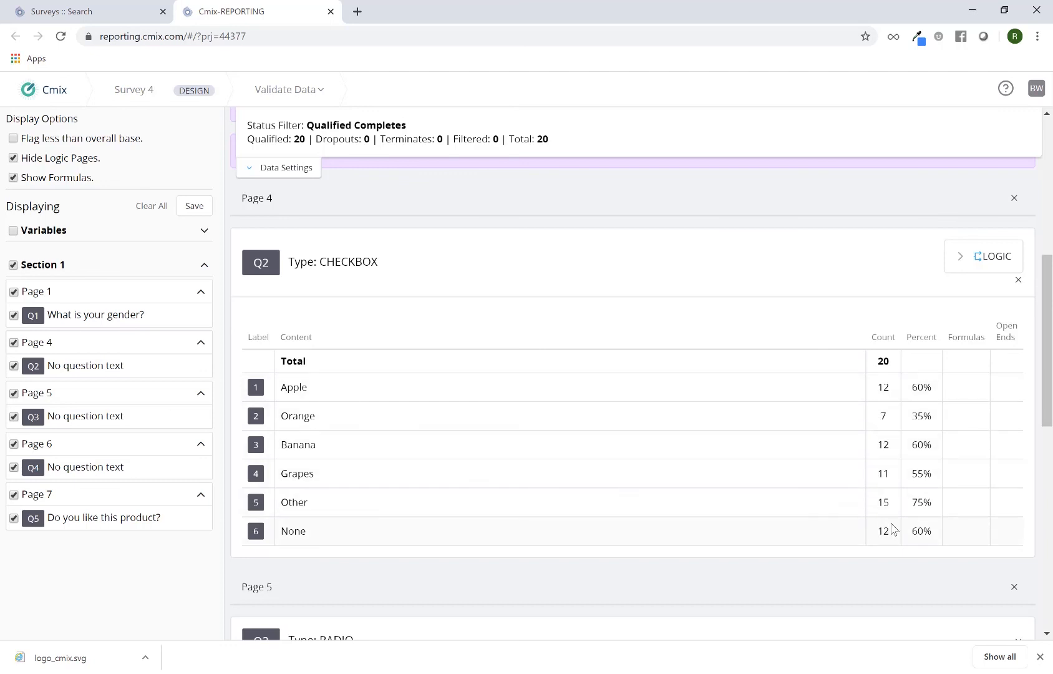
scroll(874, 490, down, 6)
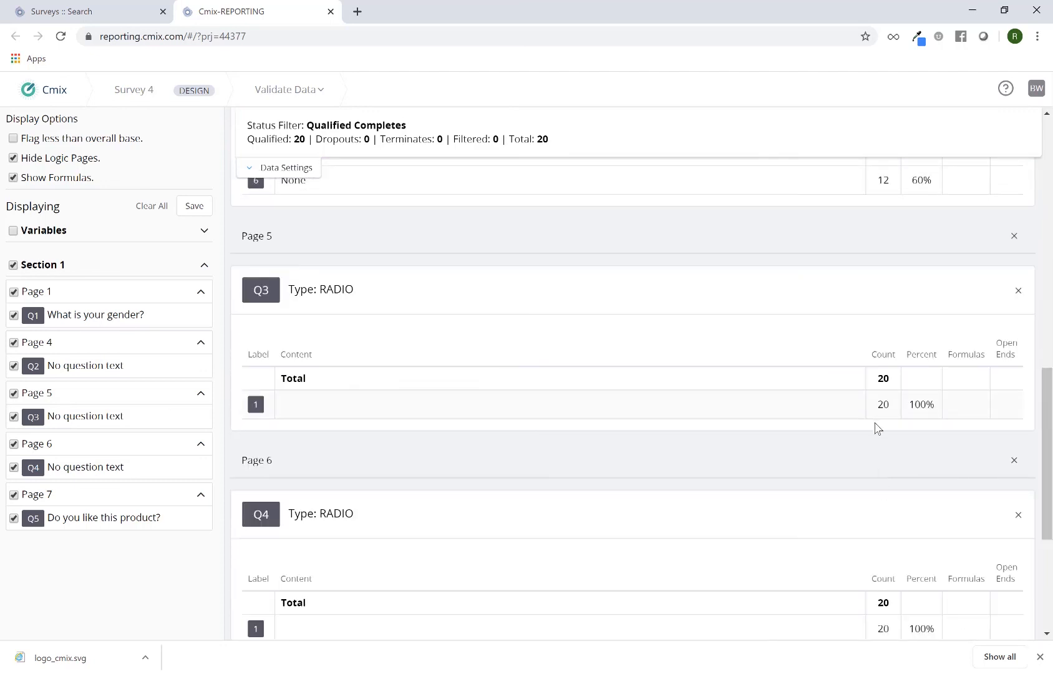
scroll(880, 437, down, 4)
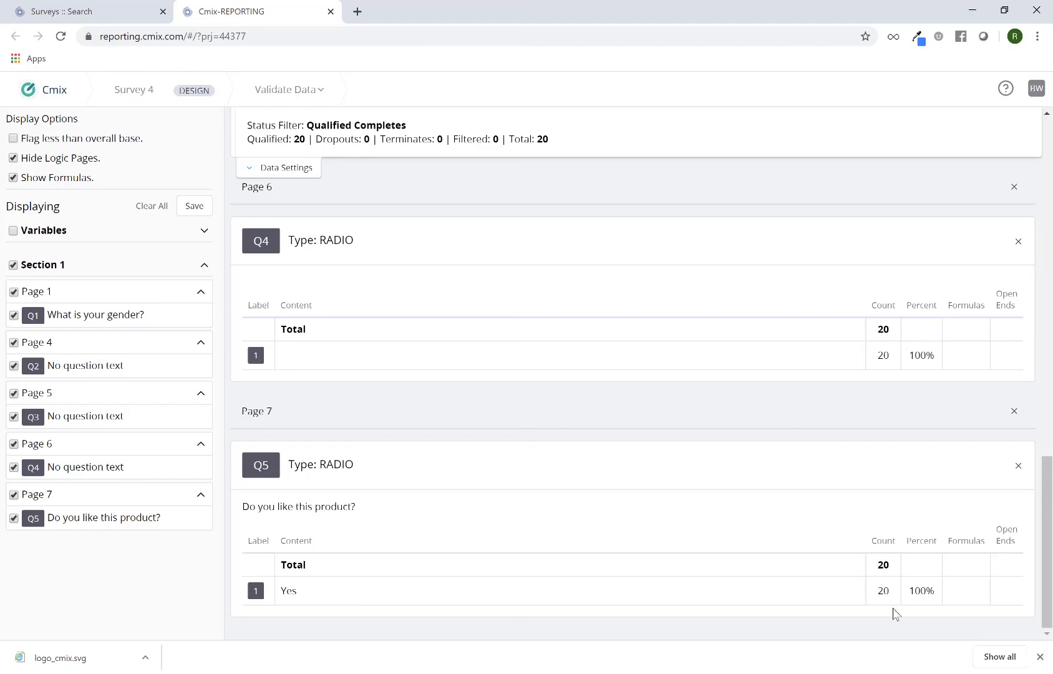
scroll(805, 493, up, 3)
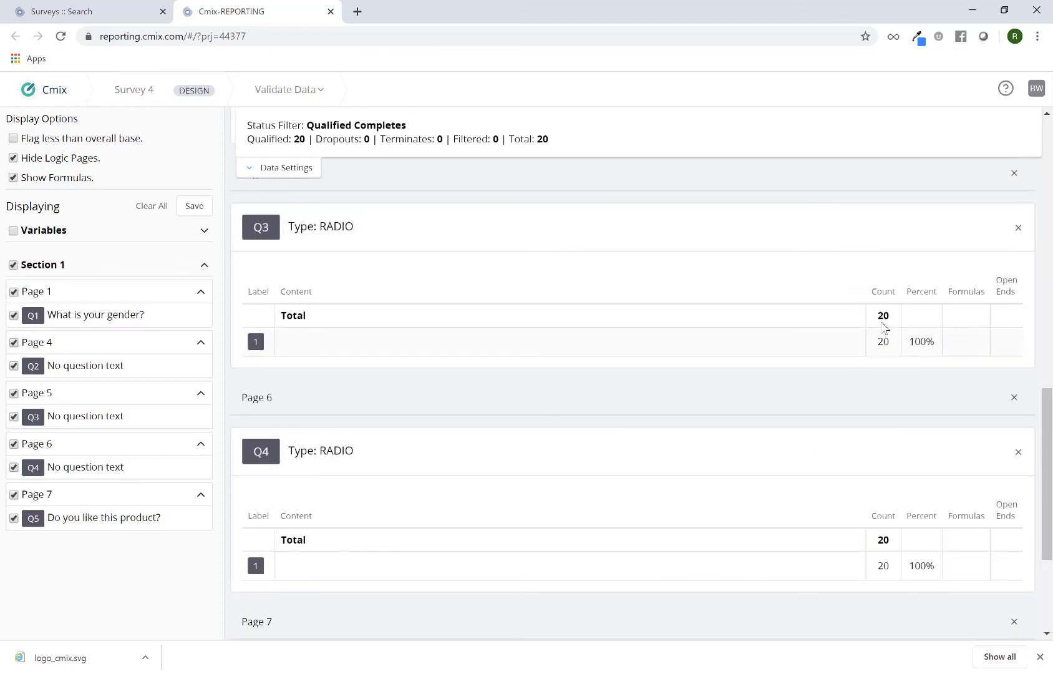
scroll(892, 468, down, 3)
scroll(877, 462, up, 7)
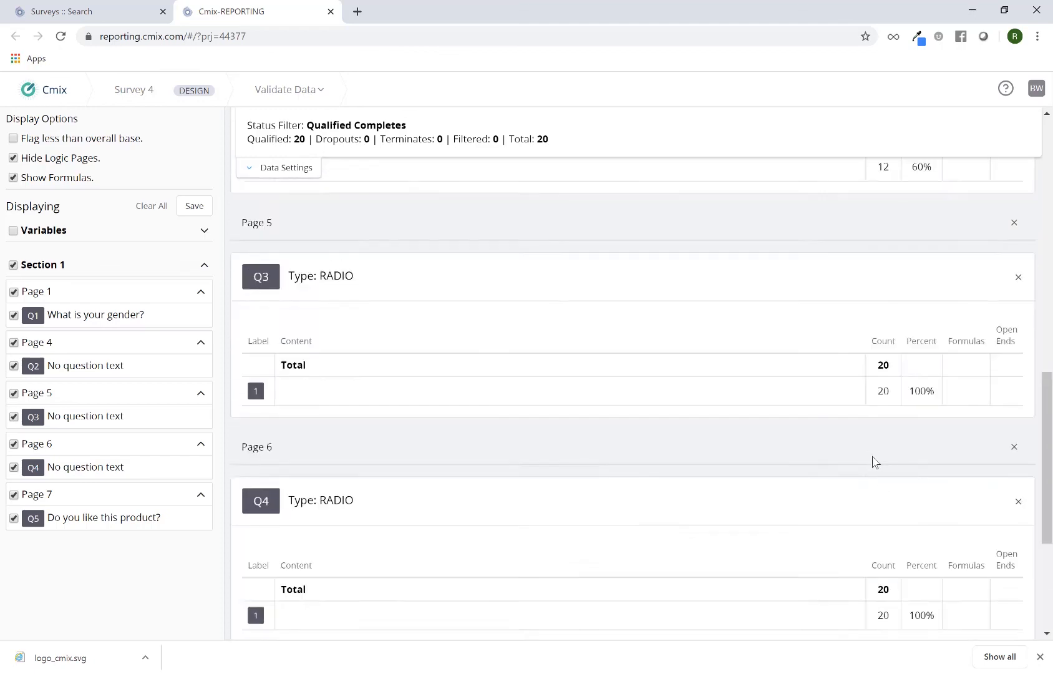
scroll(876, 462, up, 5)
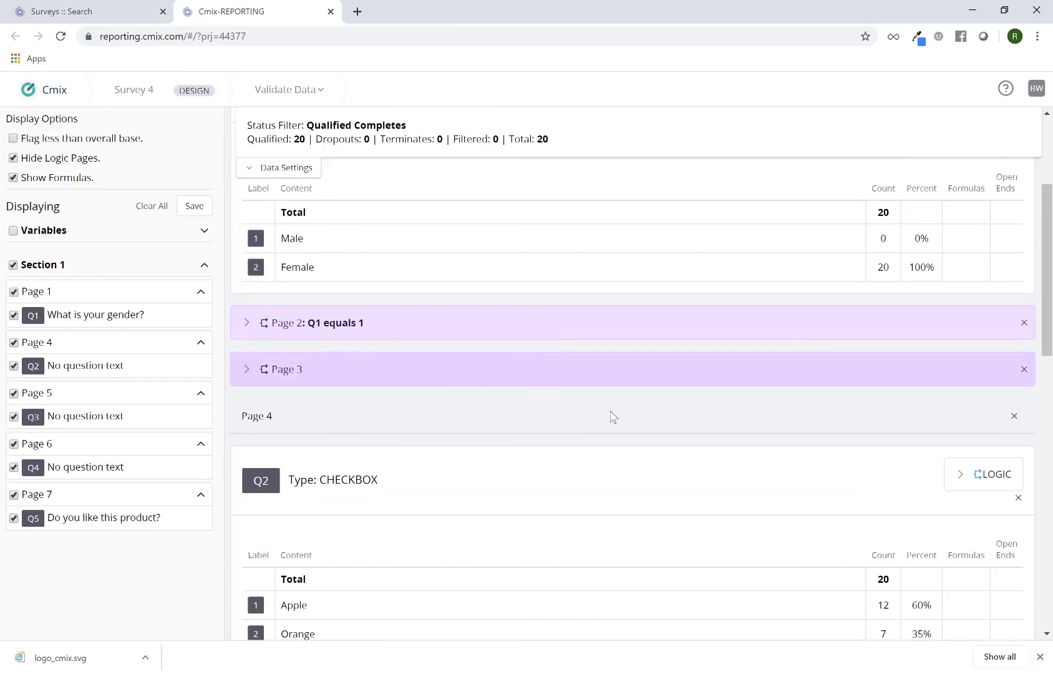
scroll(662, 443, down, 4)
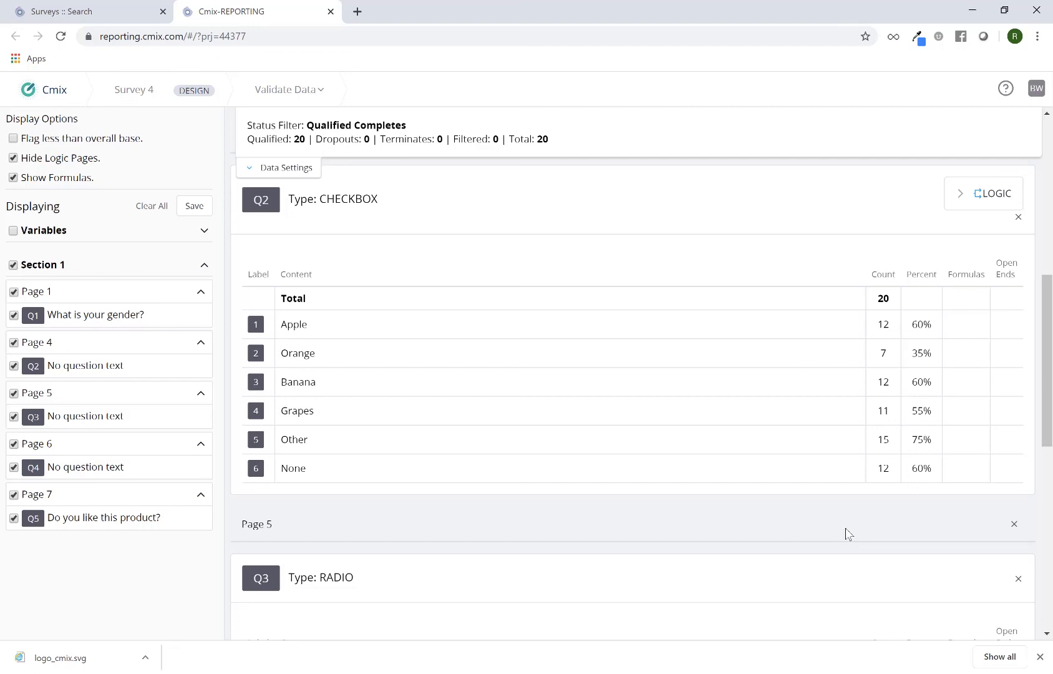
scroll(847, 533, down, 9)
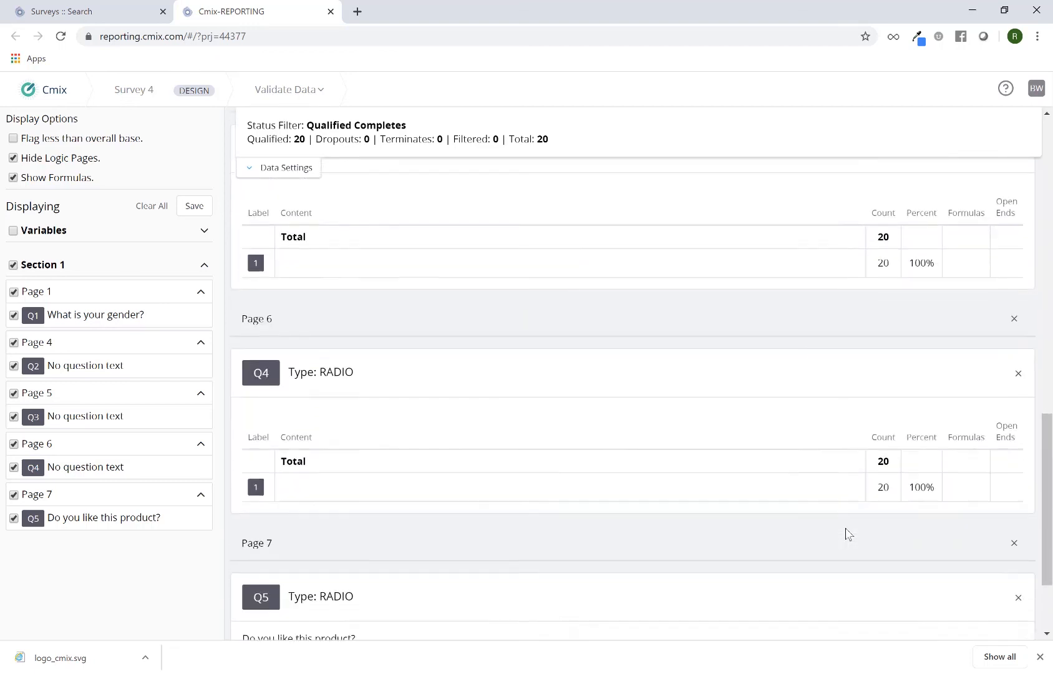